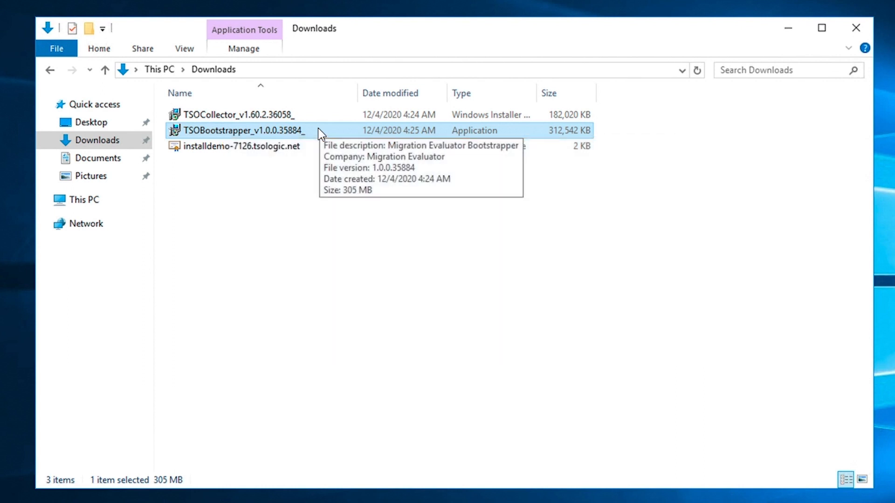
Run the TSOBootstrapper installer as administrator and install it.
{"action": "right_click", "coordinate": [319, 131]}
{"action": "left_click", "coordinate": [348, 155]}
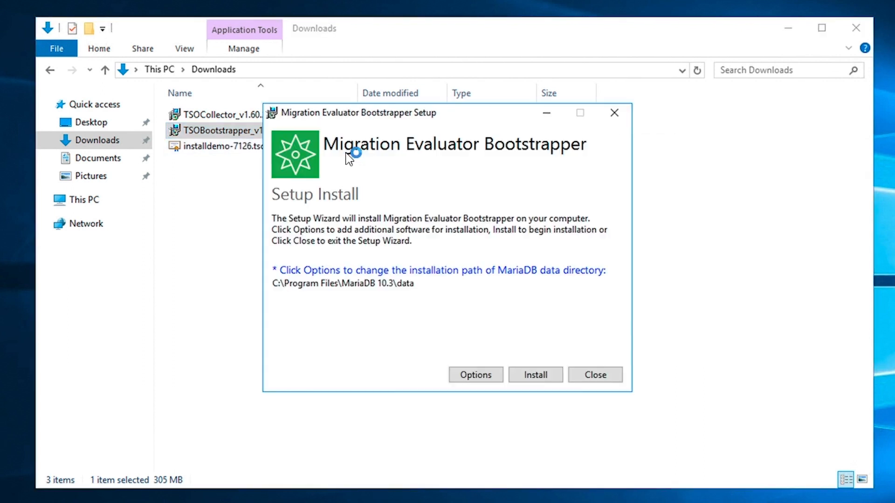
{"action": "left_click", "coordinate": [536, 376]}
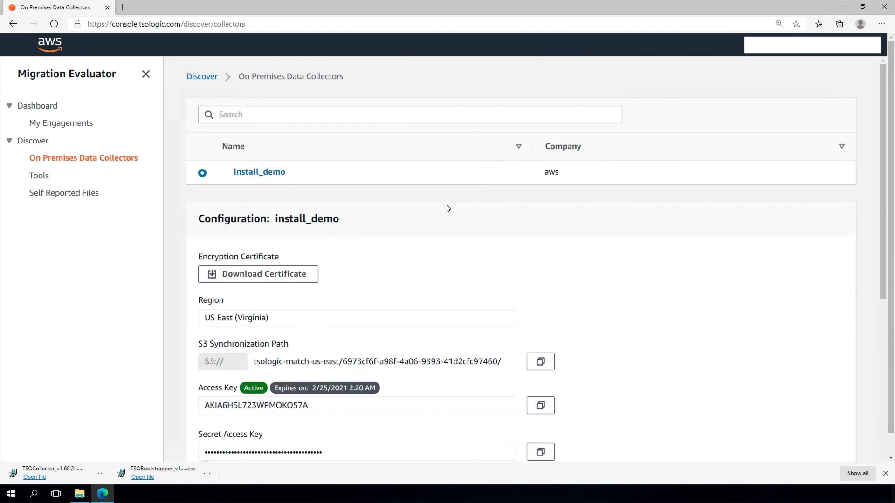
Download the install_demo collector's encryption certificate from the On Premises Data Collectors page.
{"action": "left_click", "coordinate": [263, 278]}
{"action": "left_click", "coordinate": [264, 280]}
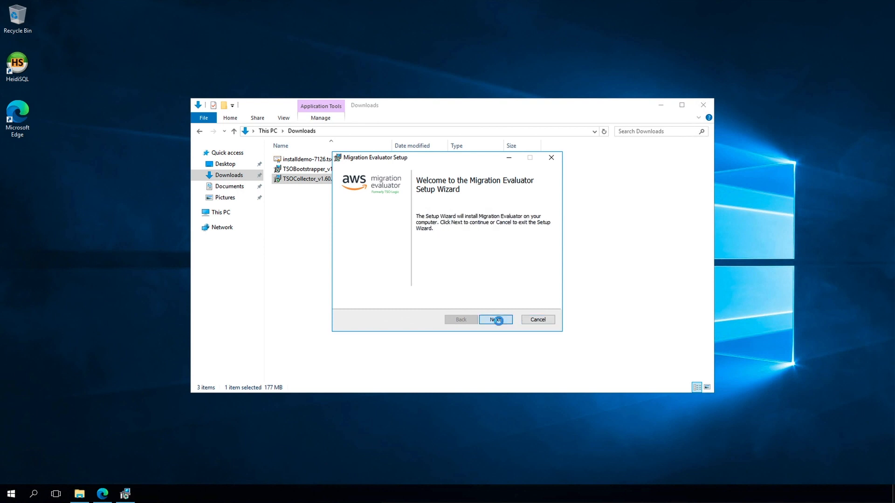
Select the installdemo-7126.tsologic.net certificate file for the collector installation.
{"action": "left_click", "coordinate": [497, 320]}
{"action": "left_click", "coordinate": [495, 220]}
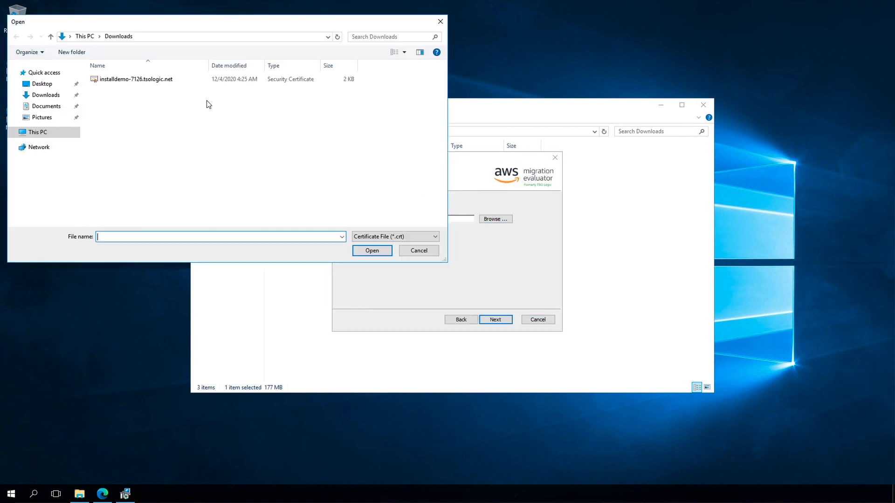
{"action": "left_click", "coordinate": [169, 81]}
{"action": "left_click", "coordinate": [376, 252]}
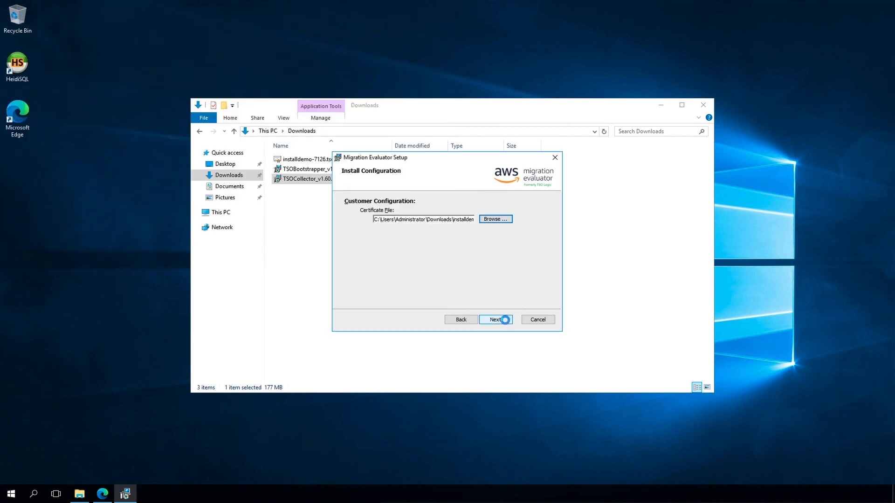
Enter the tso\collector_test service account and its password, then test the credentials.
{"action": "left_click", "coordinate": [505, 320]}
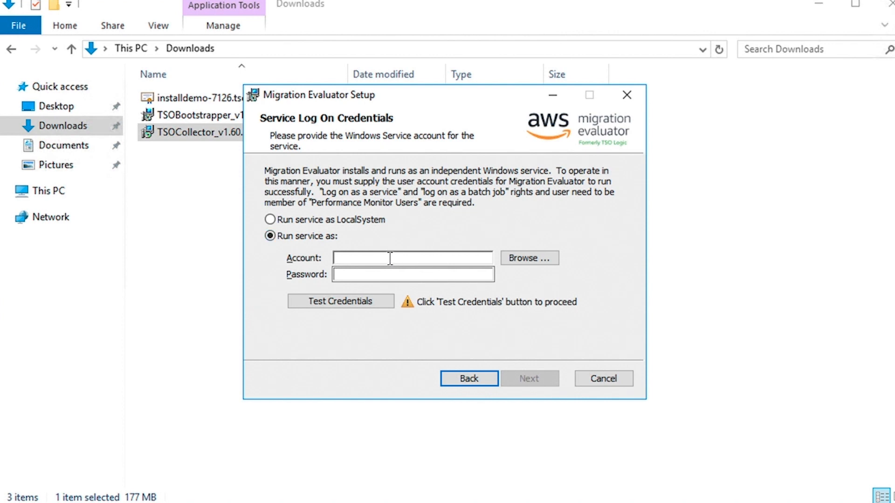
{"action": "left_click", "coordinate": [390, 258]}
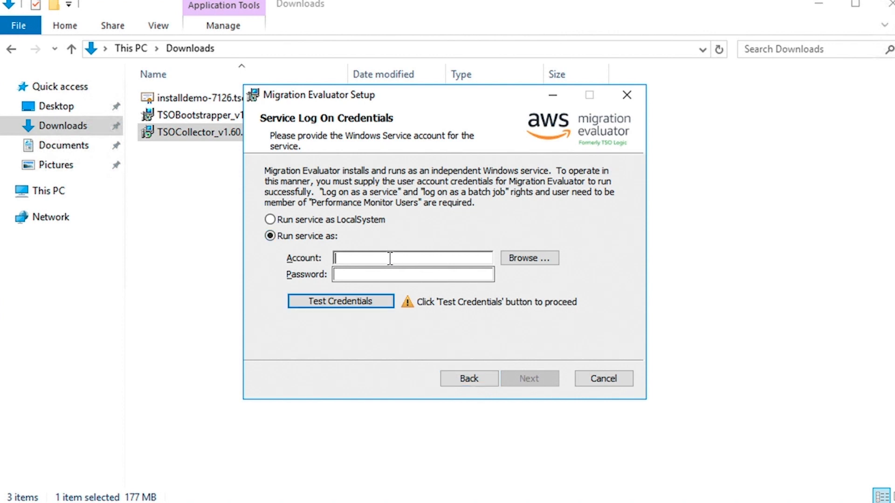
{"action": "type", "text": "tso\\collector_test"}
{"action": "key", "text": "Tab"}
{"action": "key", "text": "Tab"}
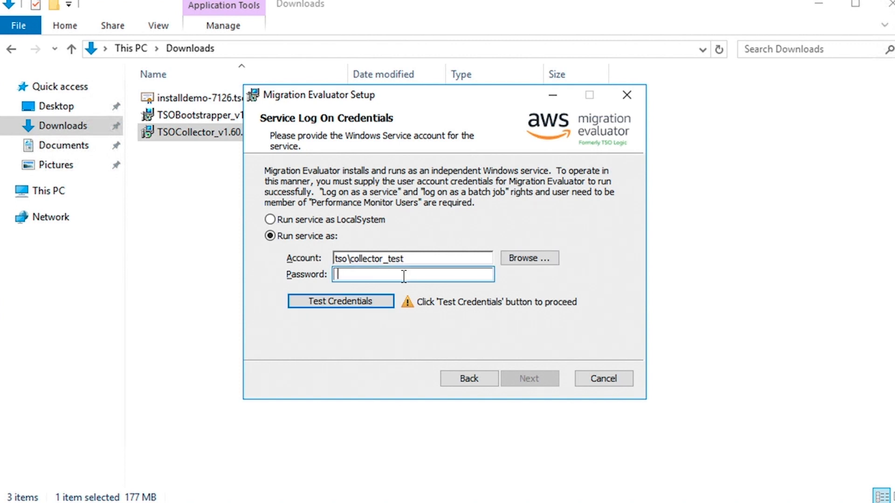
{"action": "key", "text": "ctrl+v"}
{"action": "left_click", "coordinate": [336, 307]}
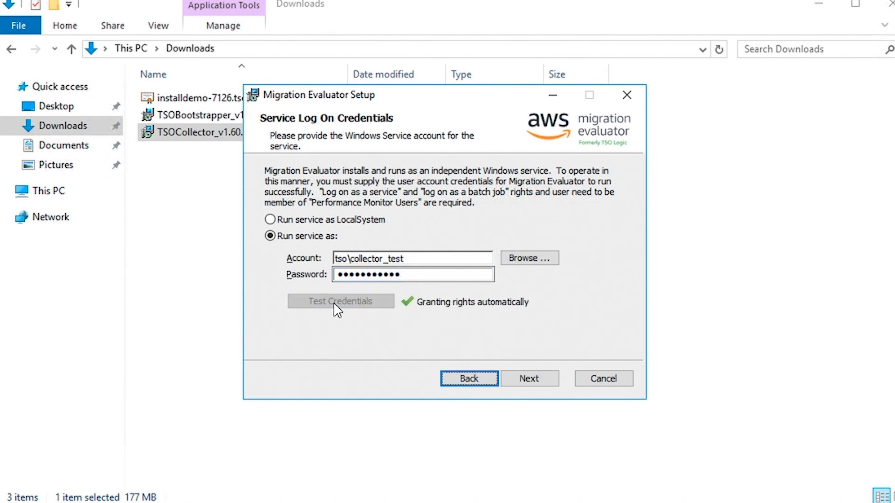
Keep encrypted HTTPS and have all services start after installation.
{"action": "left_click", "coordinate": [537, 381]}
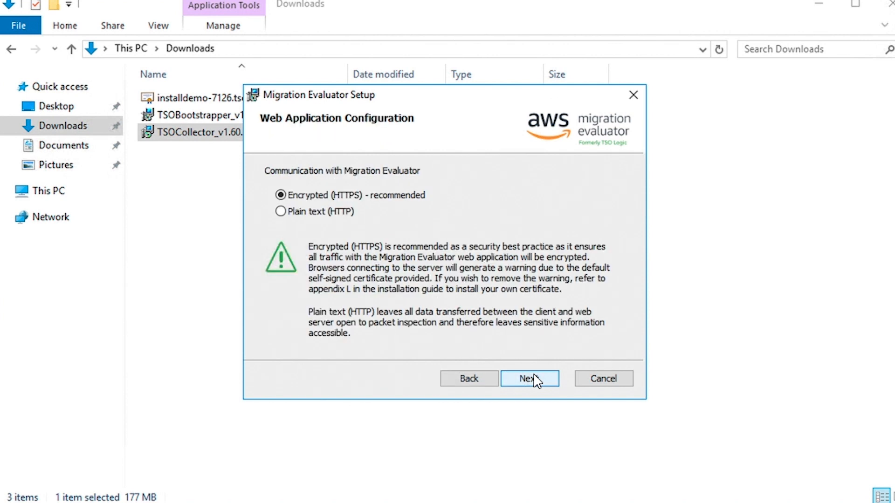
{"action": "left_click", "coordinate": [537, 381]}
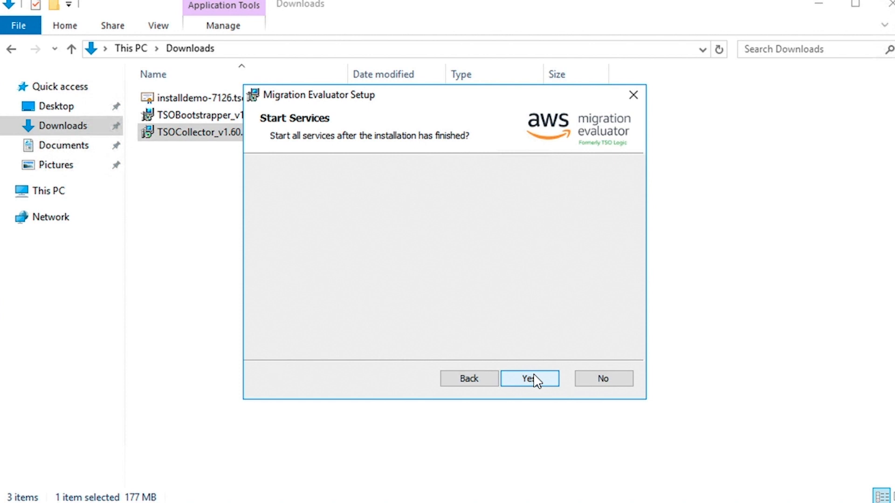
{"action": "left_click", "coordinate": [538, 381]}
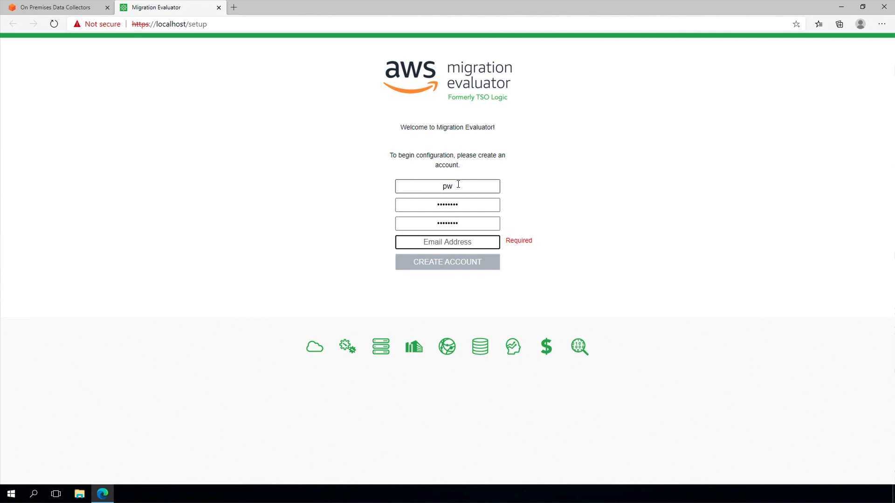
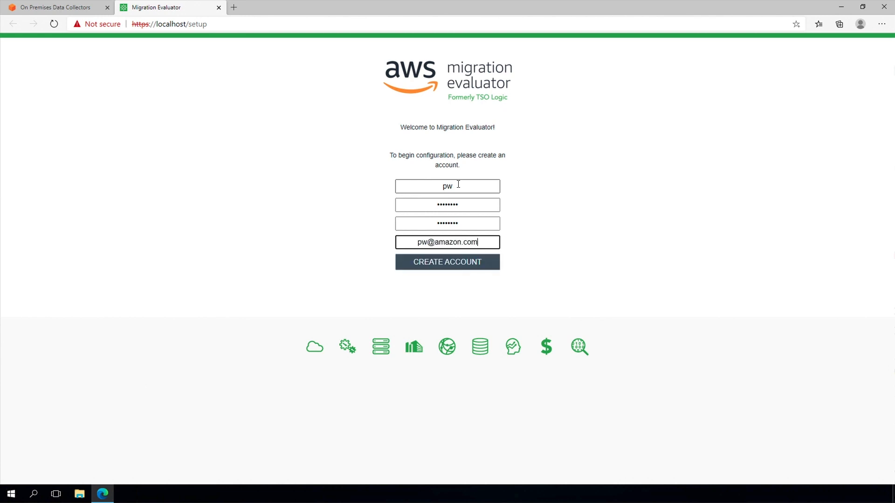
Enter the administrator's e-mail address and create the local administrator account.
{"action": "left_click", "coordinate": [450, 268]}
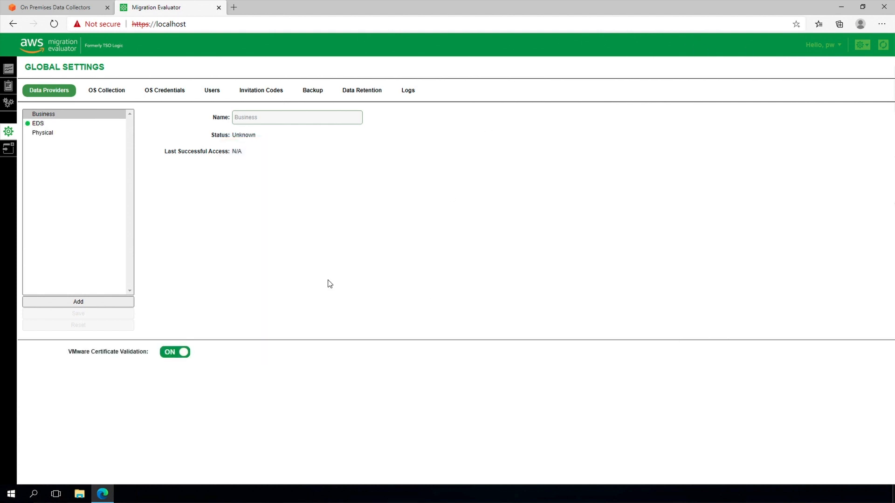
Add VMware vSphere provider vCenter1 at 192.168.0.71, port 443, user root, and save it.
{"action": "left_click", "coordinate": [65, 304]}
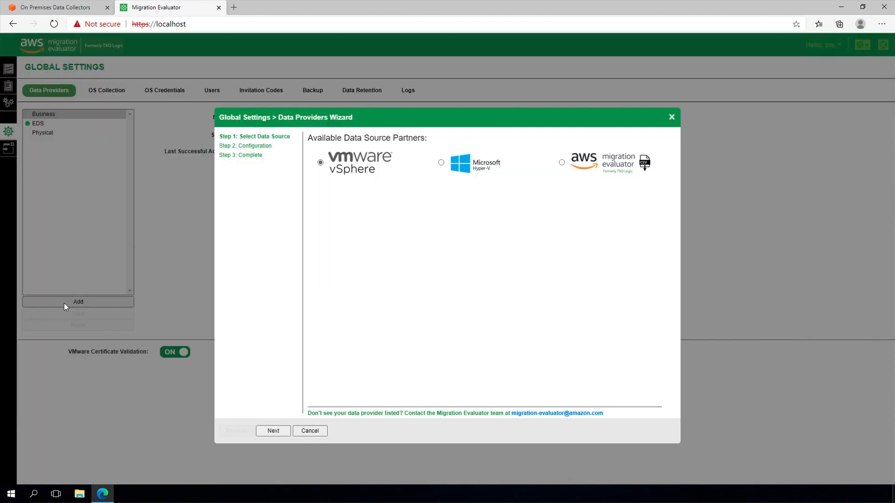
{"action": "left_click", "coordinate": [259, 433]}
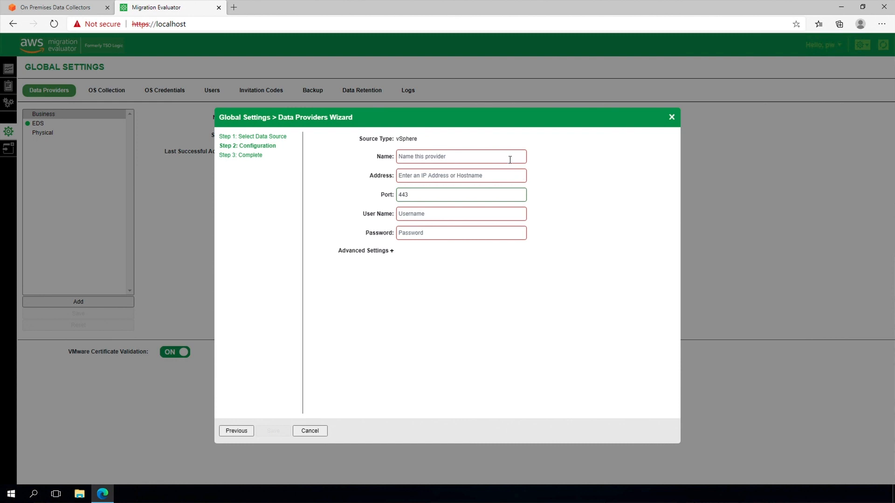
{"action": "type", "text": "vCenter1"}
{"action": "key", "text": "Tab"}
{"action": "type", "text": "192.168.0.71"}
{"action": "key", "text": "Tab"}
{"action": "key", "text": "Tab"}
{"action": "type", "text": "root"}
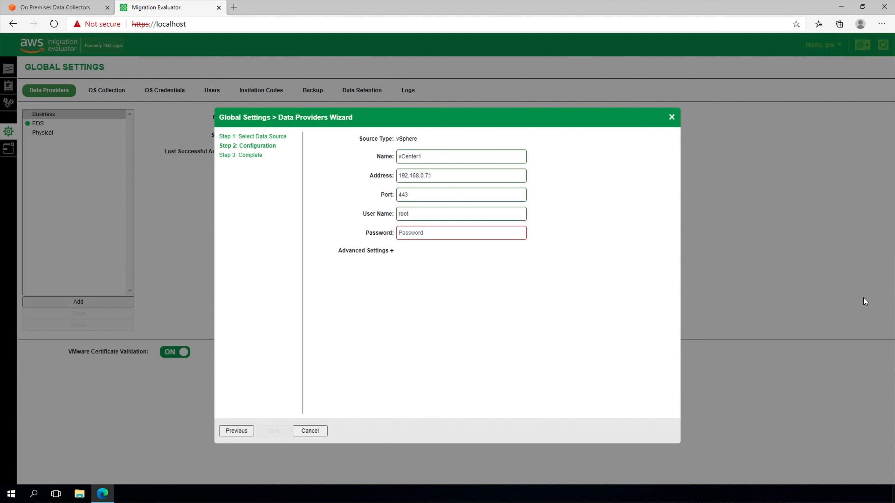
{"action": "key", "text": "Tab"}
{"action": "type", "text": "******"}
{"action": "left_click", "coordinate": [274, 431]}
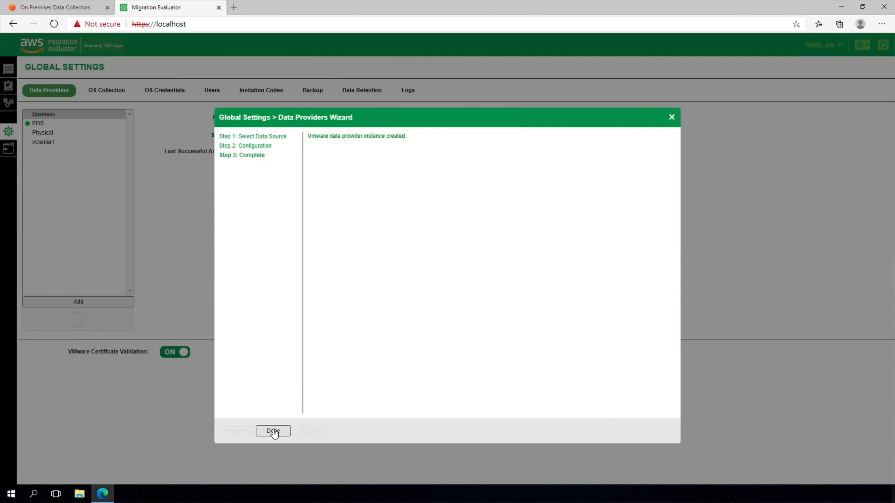
{"action": "left_click", "coordinate": [273, 431]}
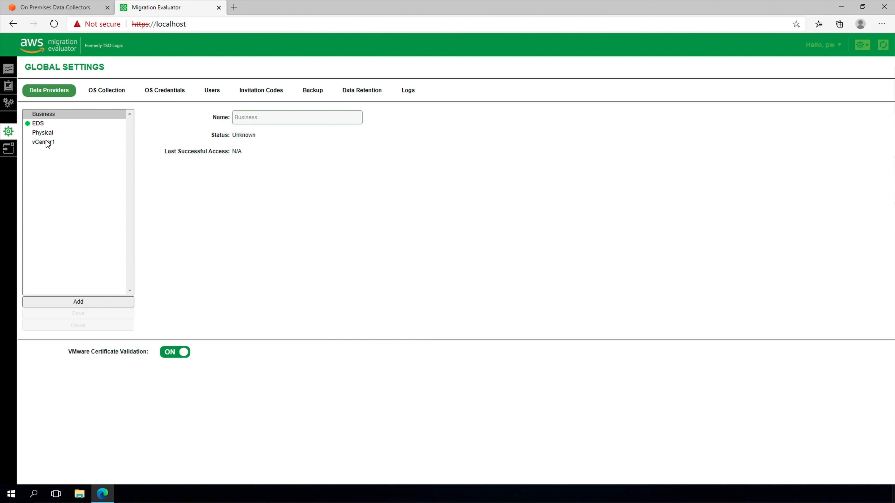
Disable VMware certificate validation on vCenter1 and force a new data collection run.
{"action": "left_click", "coordinate": [46, 142]}
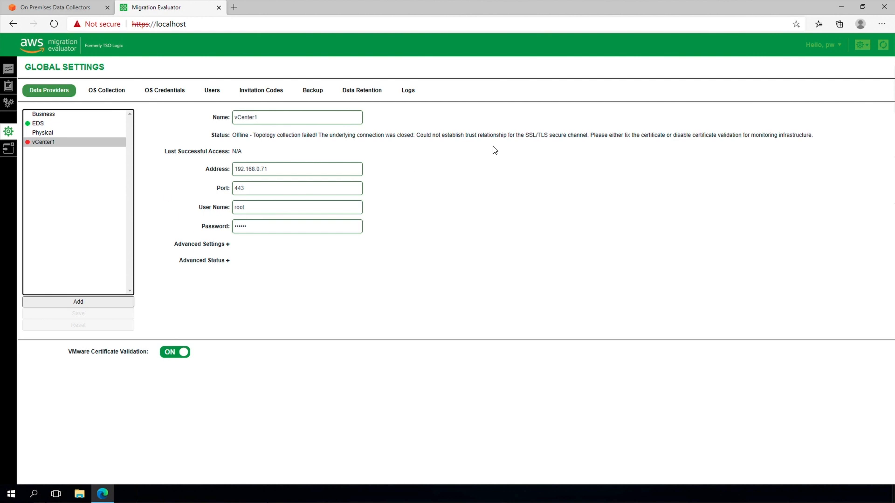
{"action": "left_click", "coordinate": [172, 352]}
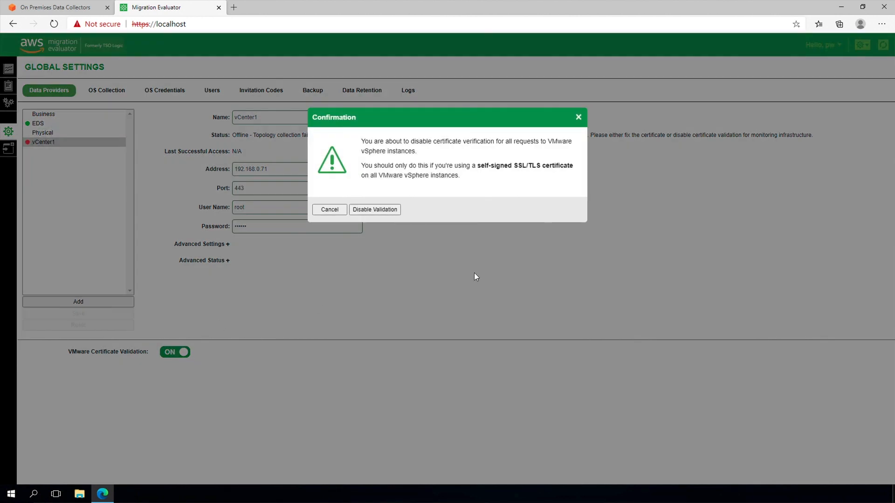
{"action": "left_click", "coordinate": [392, 210]}
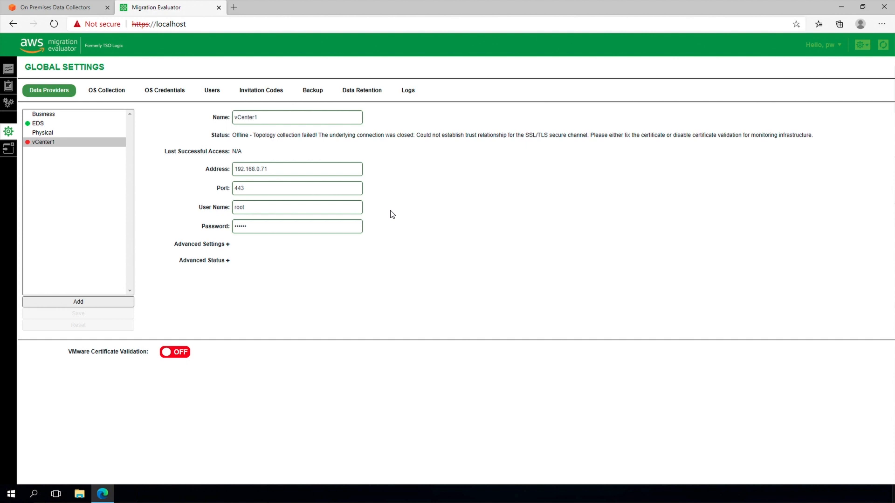
{"action": "left_click", "coordinate": [227, 262]}
{"action": "left_click", "coordinate": [270, 299]}
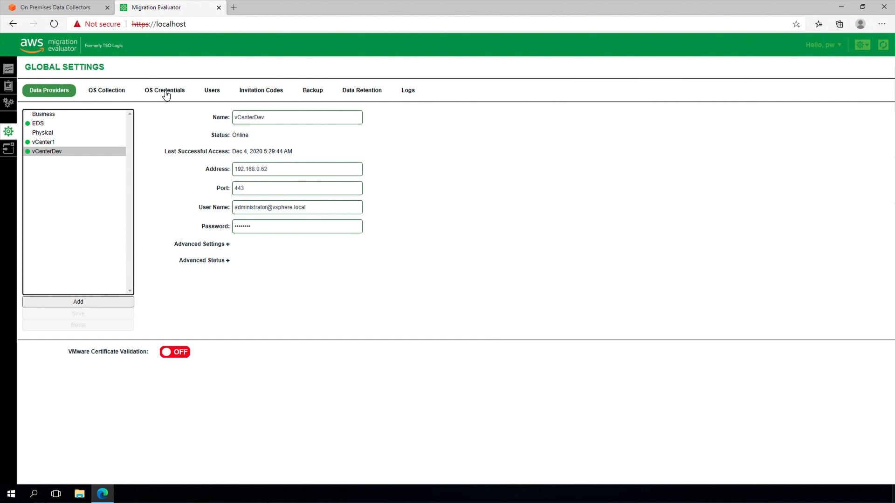
Create a WMI OS credential named tso_wmi with its username and password.
{"action": "left_click", "coordinate": [166, 93]}
{"action": "left_click", "coordinate": [77, 303]}
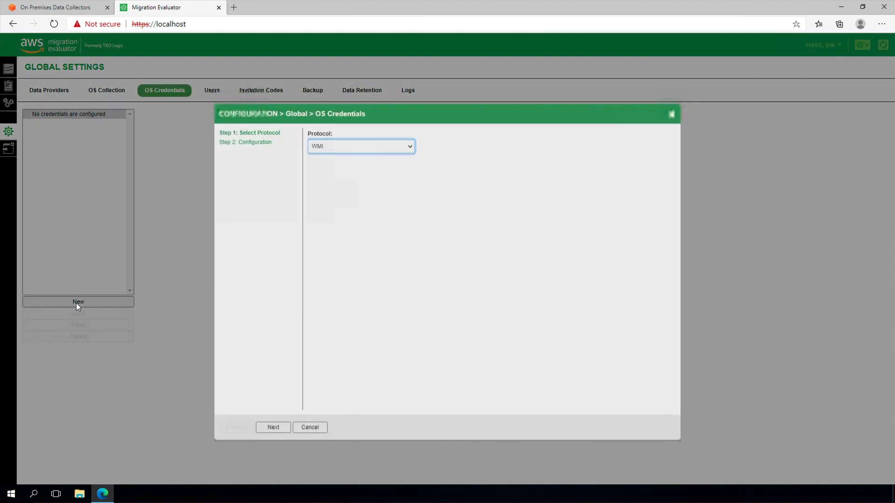
{"action": "left_click", "coordinate": [273, 431]}
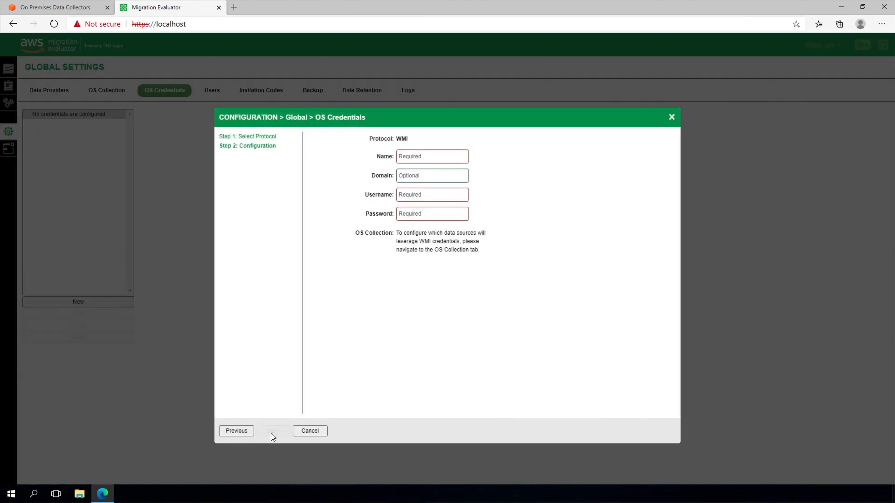
{"action": "left_click", "coordinate": [407, 156]}
{"action": "type", "text": "tso_wmi"}
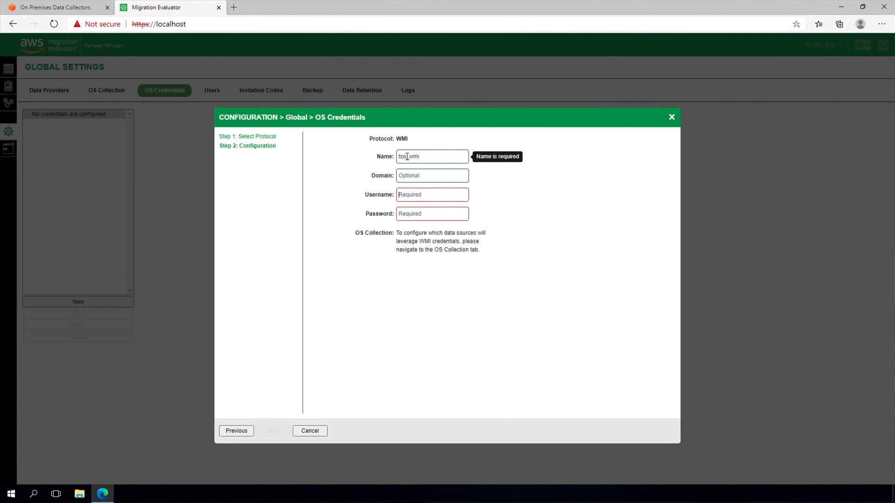
{"action": "key", "text": "Tab"}
{"action": "key", "text": "Tab"}
{"action": "type", "text": "tso_wmi••••••••"}
{"action": "left_click", "coordinate": [276, 430]}
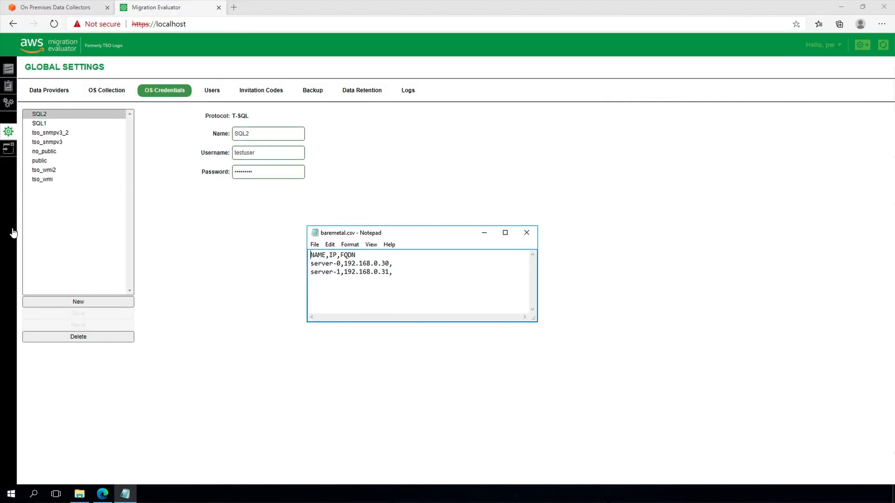
Create the BareMetal1 CSV data provider from baremetal.csv in Documents and close the wizard.
{"action": "left_click", "coordinate": [6, 152]}
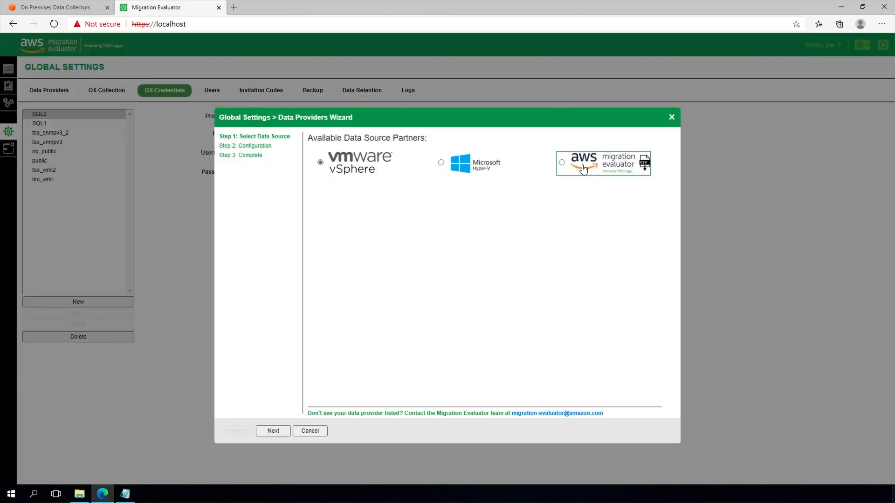
{"action": "left_click", "coordinate": [275, 432]}
{"action": "left_click", "coordinate": [411, 154]}
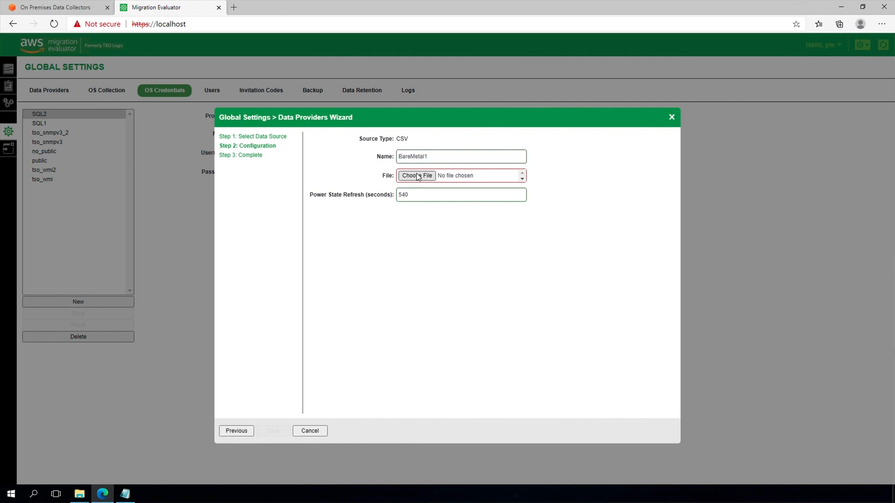
{"action": "left_click", "coordinate": [416, 175]}
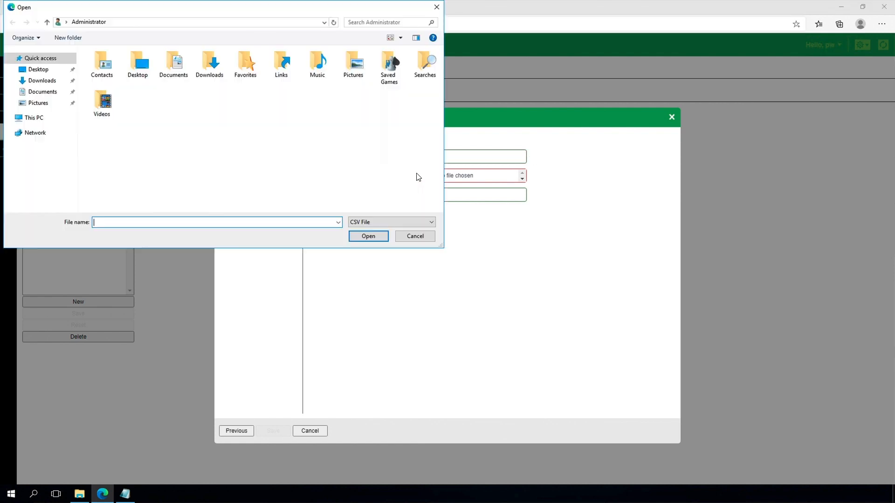
{"action": "double_click", "coordinate": [166, 66]}
{"action": "left_click", "coordinate": [139, 67]}
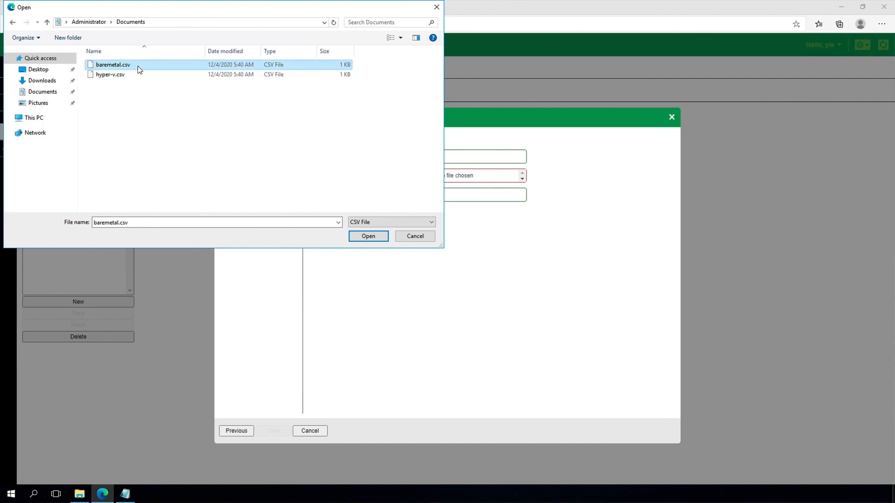
{"action": "left_click", "coordinate": [373, 239]}
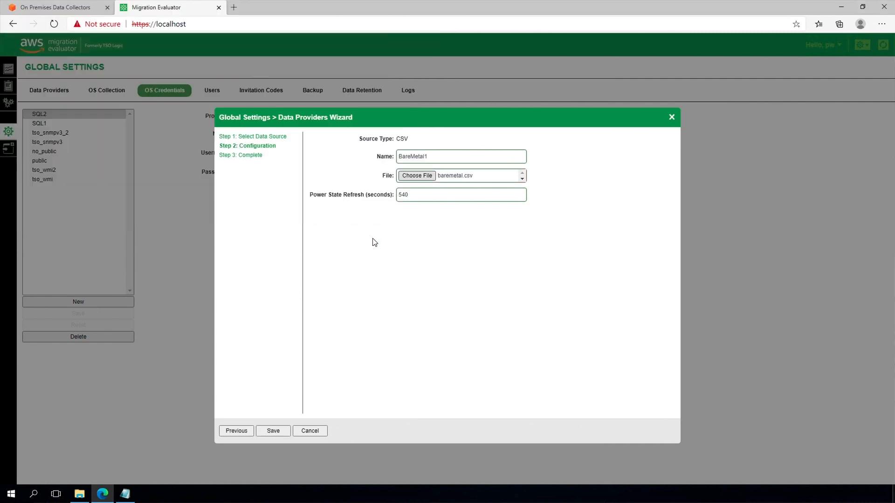
{"action": "left_click", "coordinate": [273, 431]}
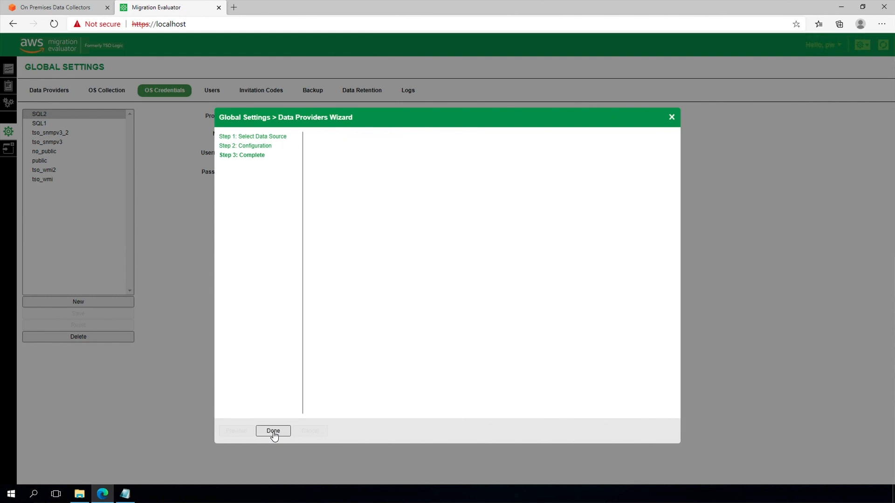
{"action": "left_click", "coordinate": [273, 431]}
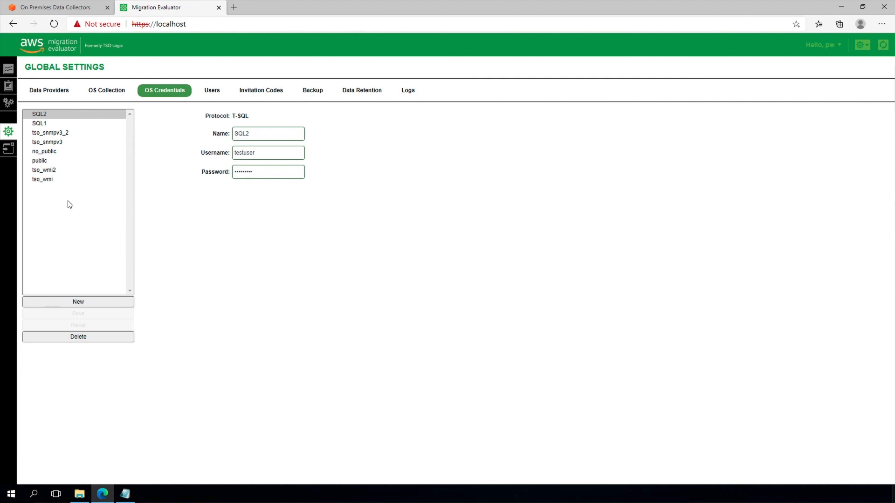
Run a test collection on the bare-metal device server-0 under Device Settings.
{"action": "left_click", "coordinate": [45, 89]}
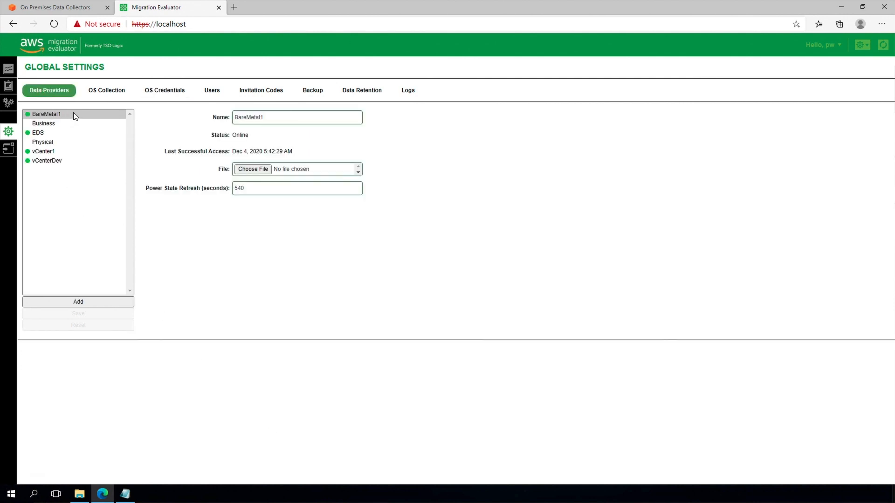
{"action": "left_click", "coordinate": [8, 106]}
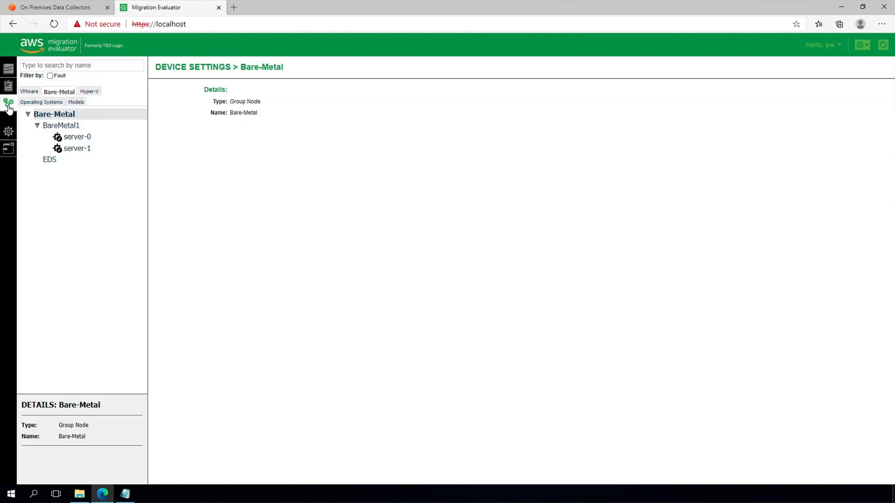
{"action": "left_click", "coordinate": [79, 138]}
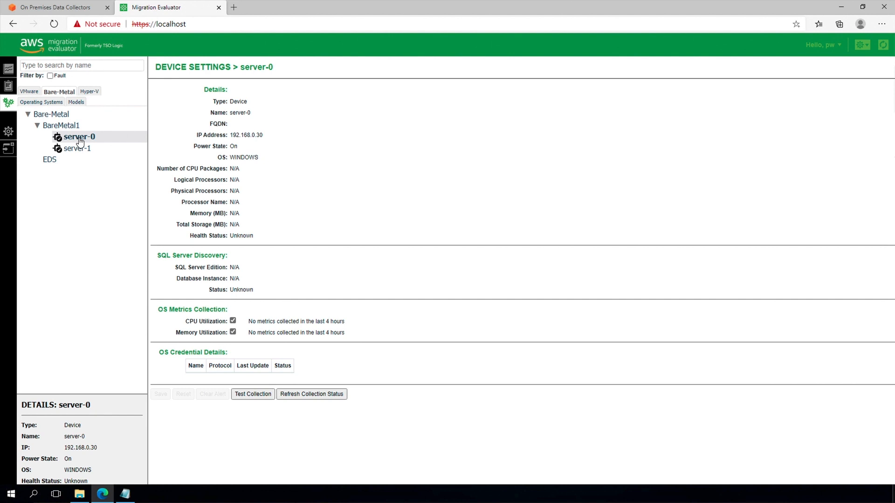
{"action": "left_click", "coordinate": [260, 403]}
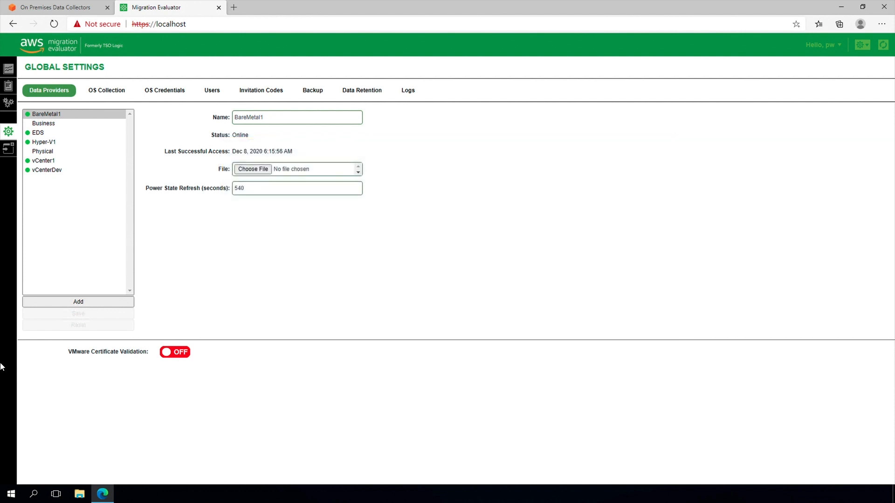
Start a Microsoft Hyper-V data provider named Hyper-V-WMI.
{"action": "left_click", "coordinate": [114, 303]}
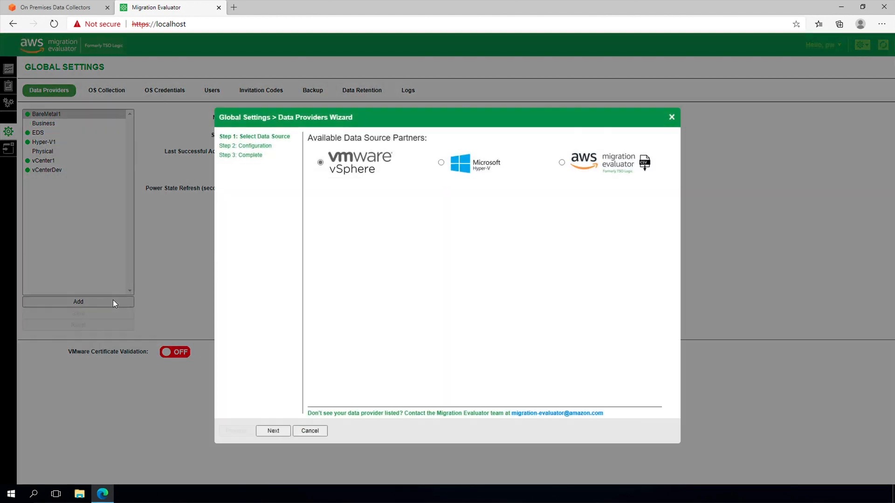
{"action": "left_click", "coordinate": [517, 170]}
{"action": "left_click", "coordinate": [274, 431]}
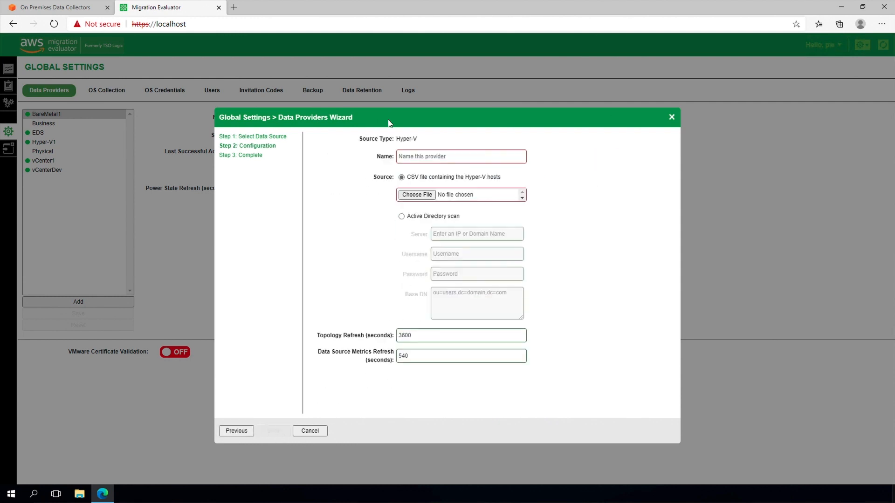
{"action": "left_click", "coordinate": [420, 157]}
{"action": "type", "text": "Hyper-V-WMI"}
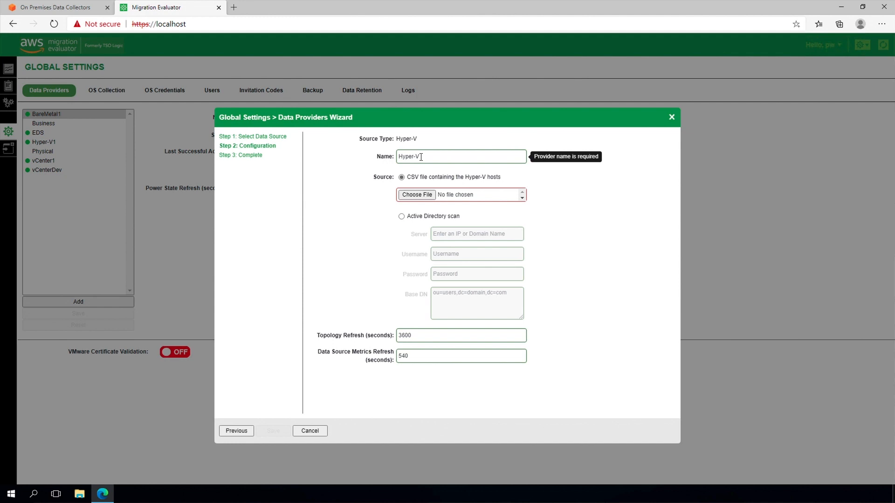
Use Active Directory scan of 192.168.0.5 with srv_tsologic credentials, save, and begin another provider.
{"action": "left_click", "coordinate": [417, 219]}
{"action": "left_click", "coordinate": [455, 233]}
{"action": "type", "text": "19"}
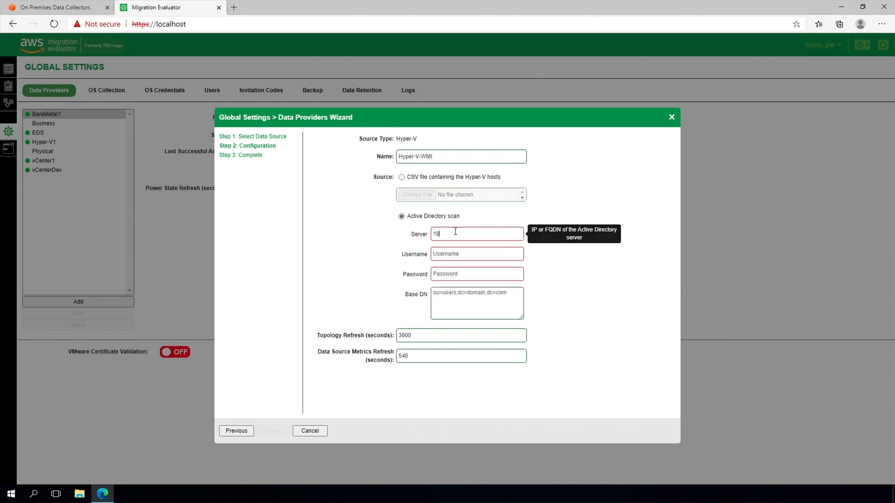
{"action": "type", "text": "2.168.0.5"}
{"action": "left_click", "coordinate": [451, 254]}
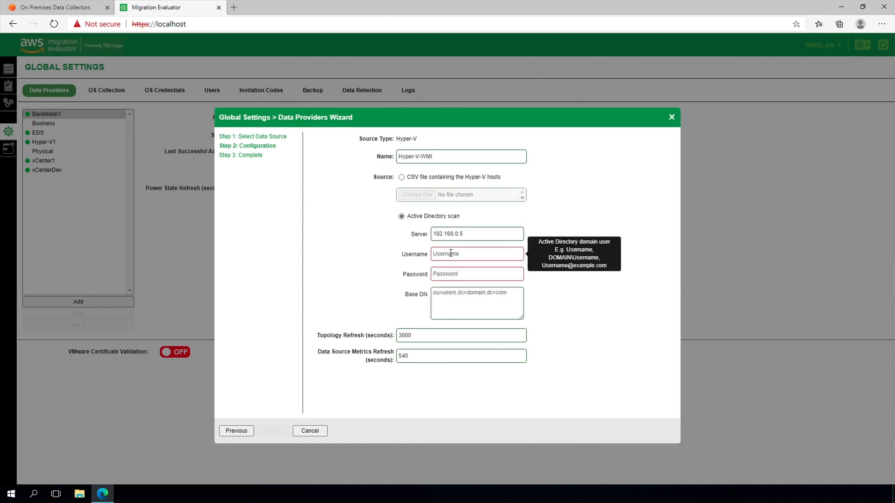
{"action": "type", "text": "srv_tsologic"}
{"action": "key", "text": "Tab"}
{"action": "key", "text": "ctrl+v"}
{"action": "left_click", "coordinate": [273, 431]}
{"action": "left_click", "coordinate": [275, 431]}
{"action": "left_click", "coordinate": [78, 302]}
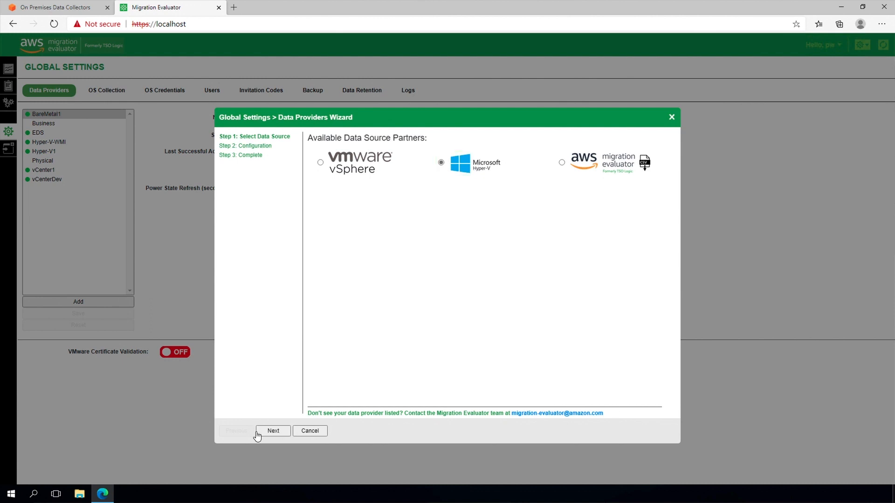
Add a Hyper-V-CSV data provider using hyper-v.csv, finish the wizard, and view Device Settings.
{"action": "left_click", "coordinate": [273, 431]}
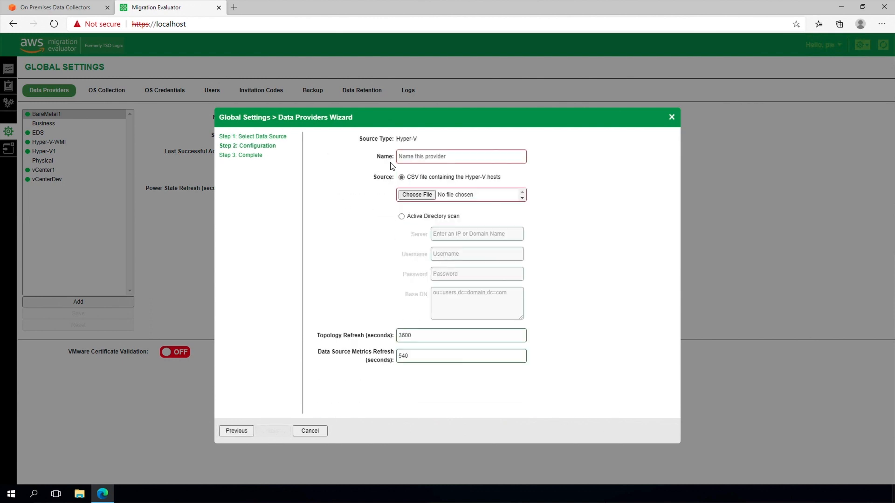
{"action": "type", "text": "Hyper-V-CSV"}
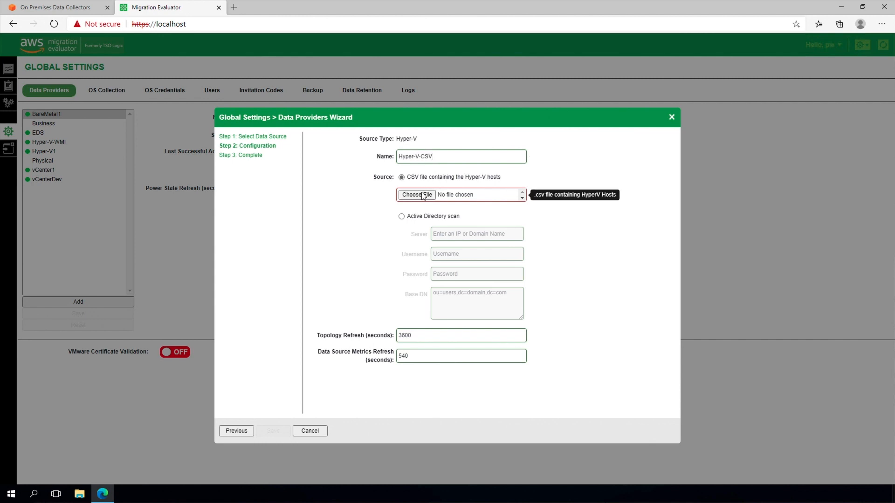
{"action": "left_click", "coordinate": [423, 195]}
{"action": "left_click", "coordinate": [130, 77]}
{"action": "left_click", "coordinate": [369, 236]}
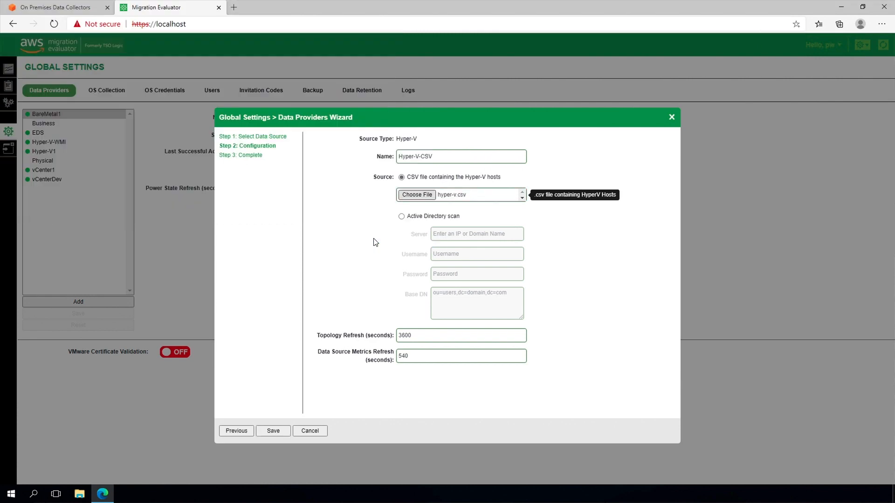
{"action": "left_click", "coordinate": [275, 433]}
{"action": "left_click", "coordinate": [274, 431]}
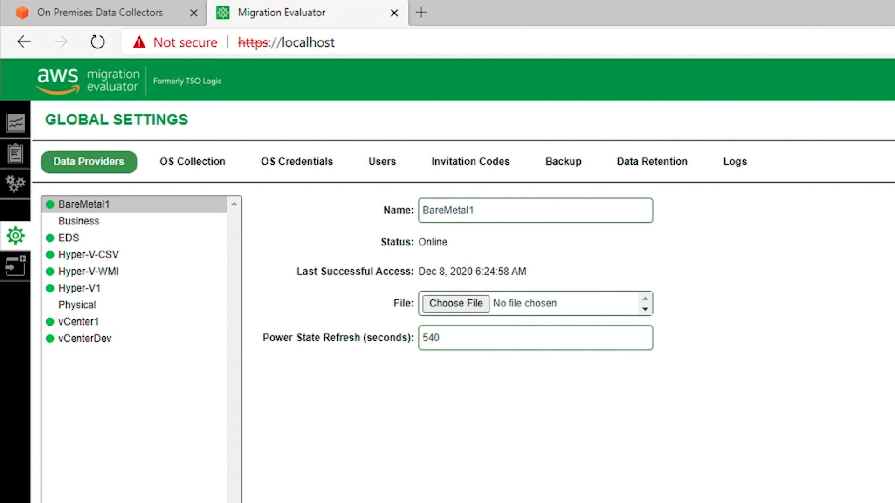
{"action": "left_click", "coordinate": [16, 186]}
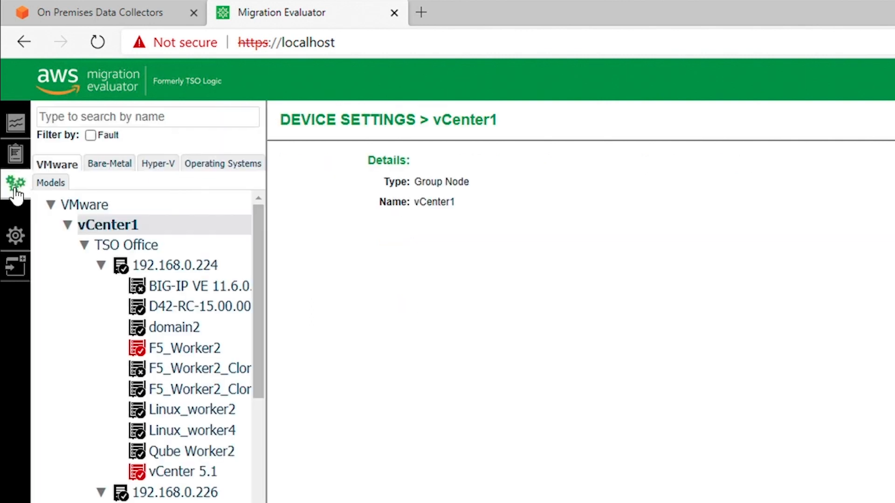
Show the Hyper-V devices in Device Settings to check the Hyper-V-CSV hosts.
{"action": "left_click", "coordinate": [158, 166]}
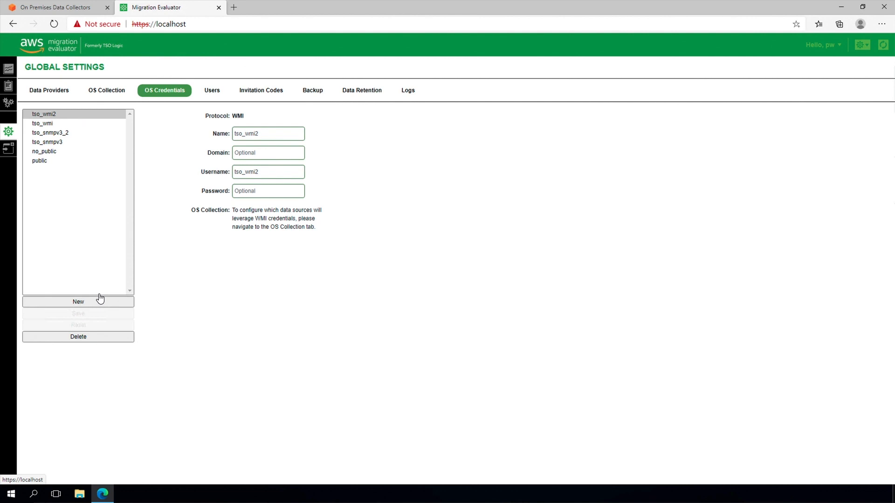
Create a new T-SQL OS credential named SQL, with its username and password.
{"action": "left_click", "coordinate": [94, 302]}
{"action": "left_click", "coordinate": [365, 154]}
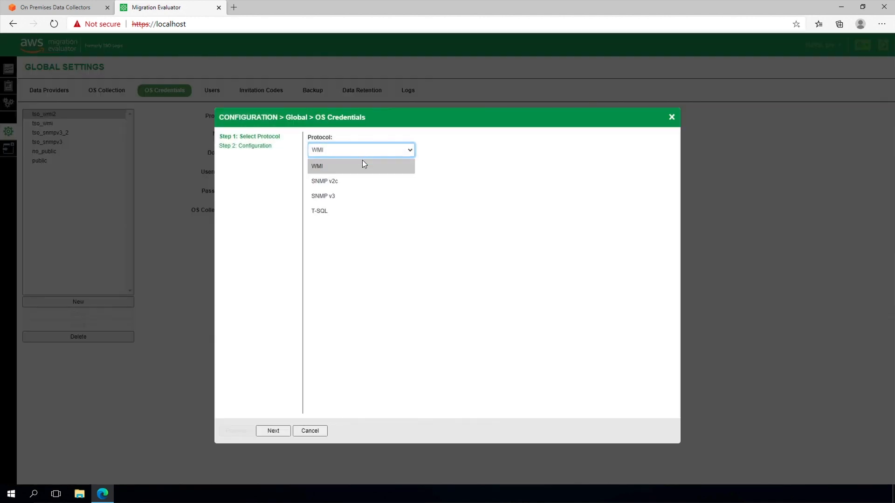
{"action": "left_click", "coordinate": [352, 212]}
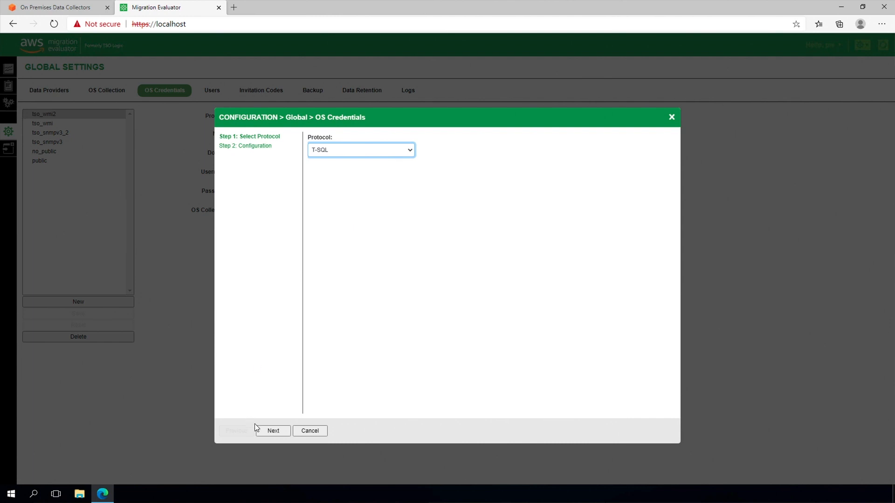
{"action": "left_click", "coordinate": [272, 431]}
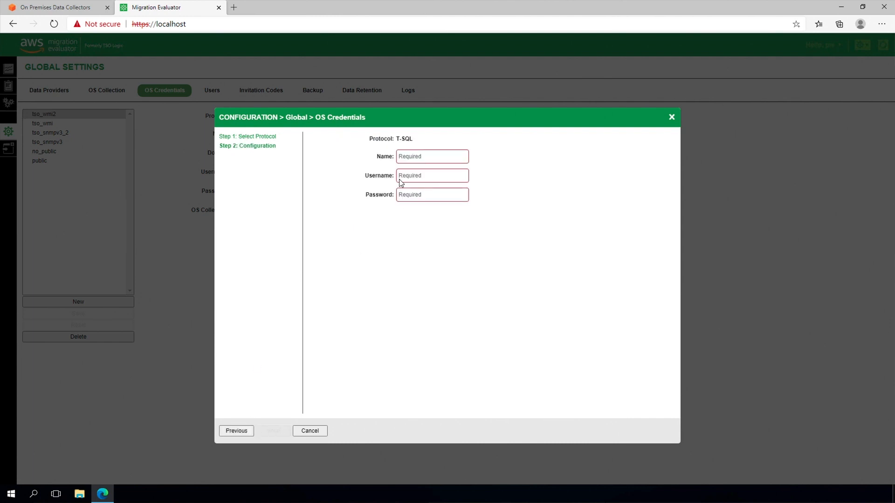
{"action": "type", "text": "SQL"}
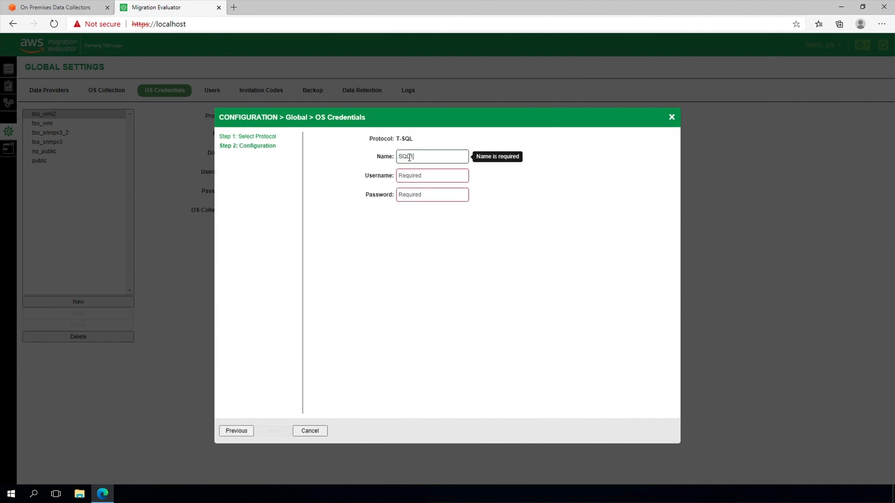
{"action": "key", "text": "Tab"}
{"action": "type", "text": "tsologic"}
{"action": "key", "text": "Tab"}
{"action": "type", "text": "************"}
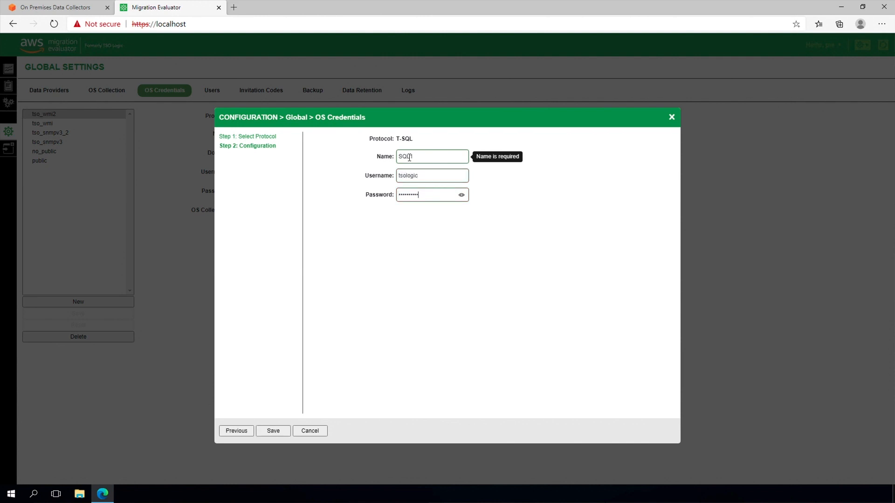
{"action": "left_click", "coordinate": [272, 431]}
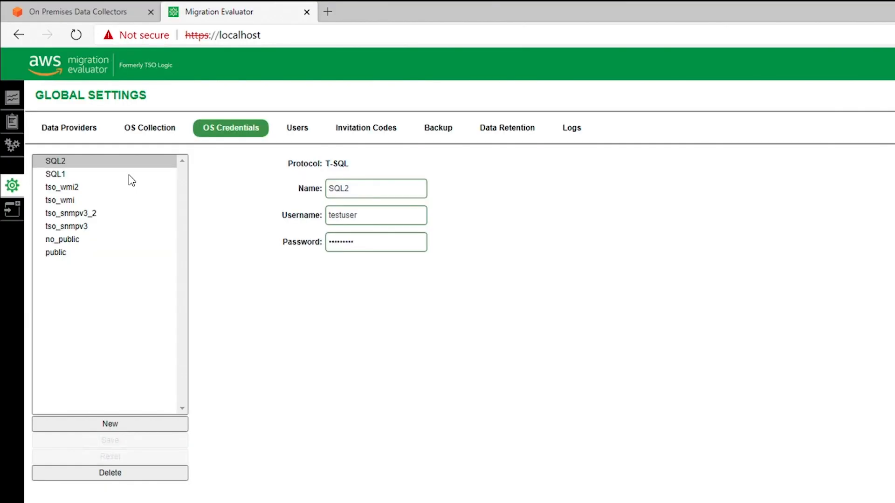
On OS Collection, request SQL Server scans for all ad hoc devices, Hyper-V VMs and VMware VMs.
{"action": "left_click", "coordinate": [142, 132]}
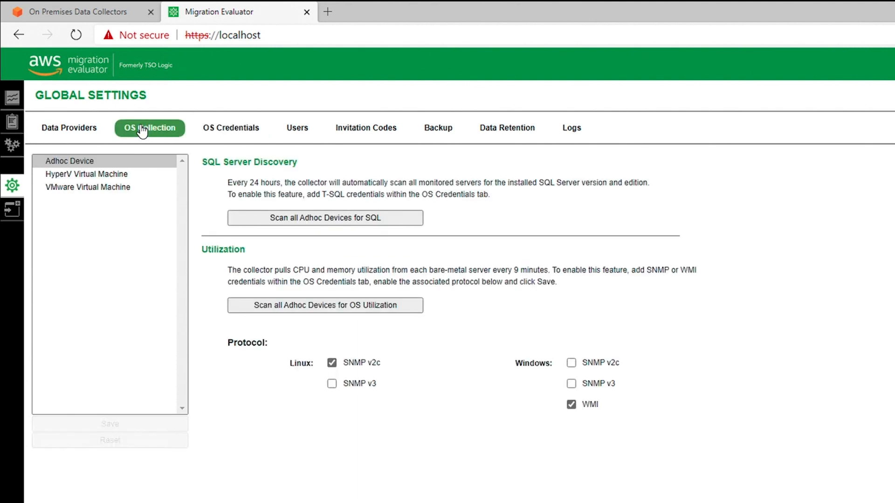
{"action": "left_click", "coordinate": [323, 219]}
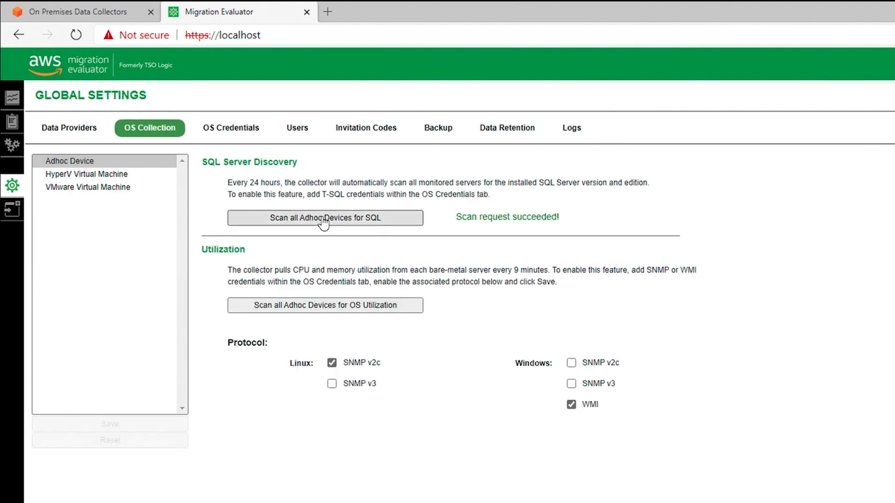
{"action": "left_click", "coordinate": [133, 175]}
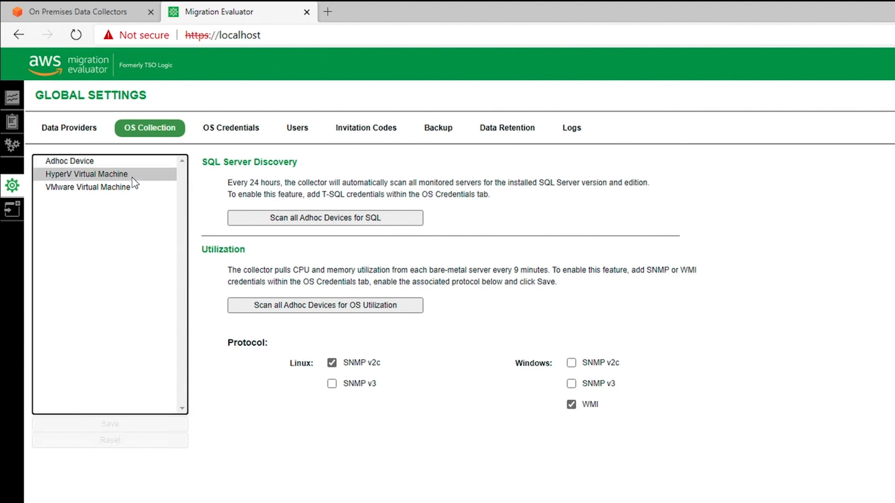
{"action": "left_click", "coordinate": [268, 219]}
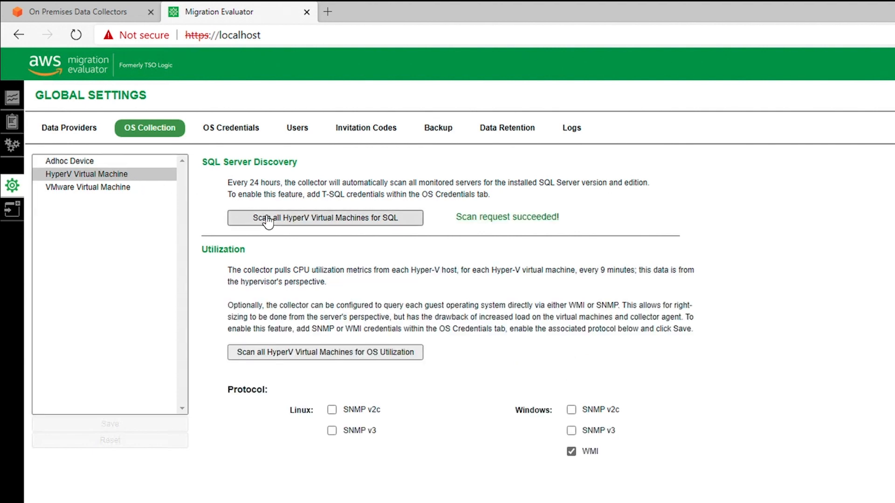
{"action": "left_click", "coordinate": [133, 188]}
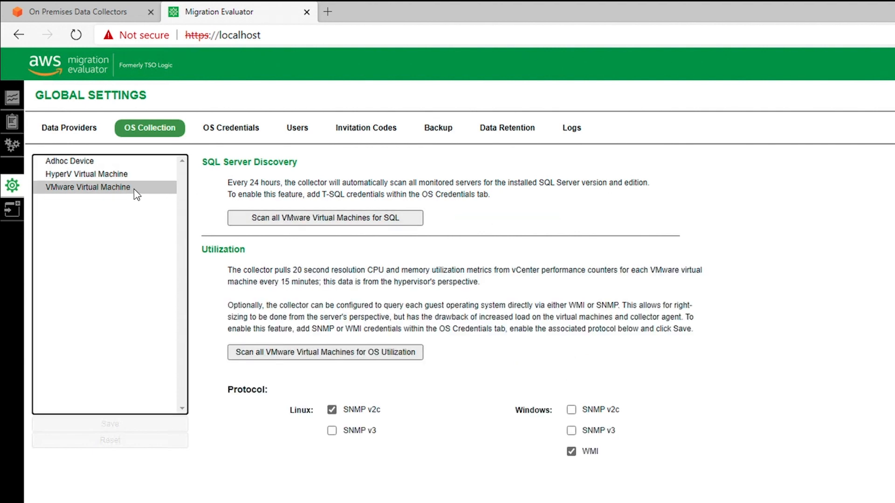
{"action": "left_click", "coordinate": [244, 221]}
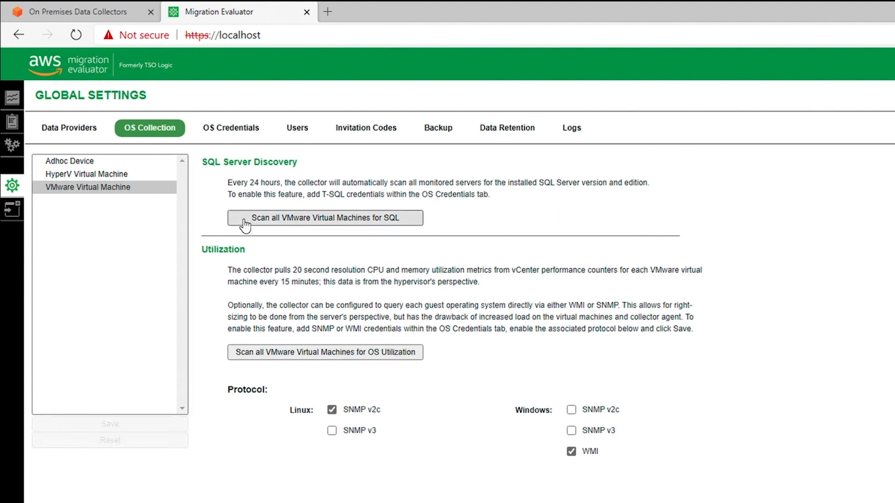
{"action": "left_click", "coordinate": [158, 134]}
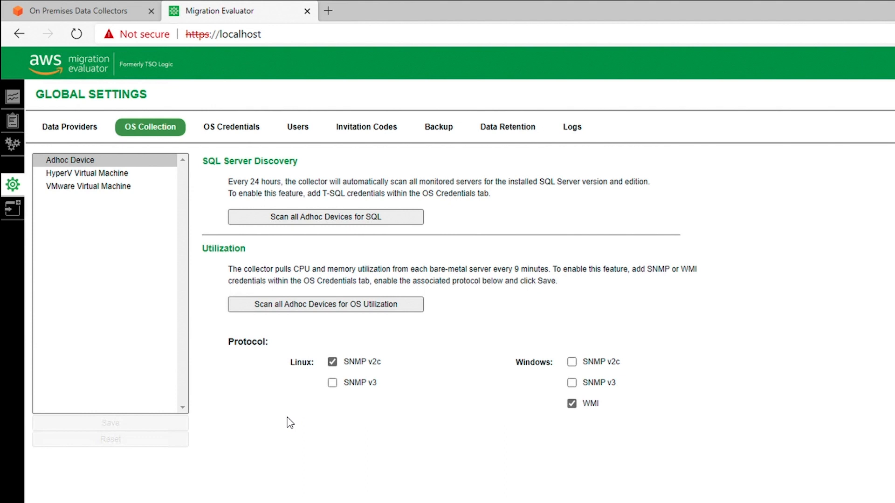
Enable WMI collection for Hyper-V virtual machines and save the defaults.
{"action": "left_click", "coordinate": [139, 173]}
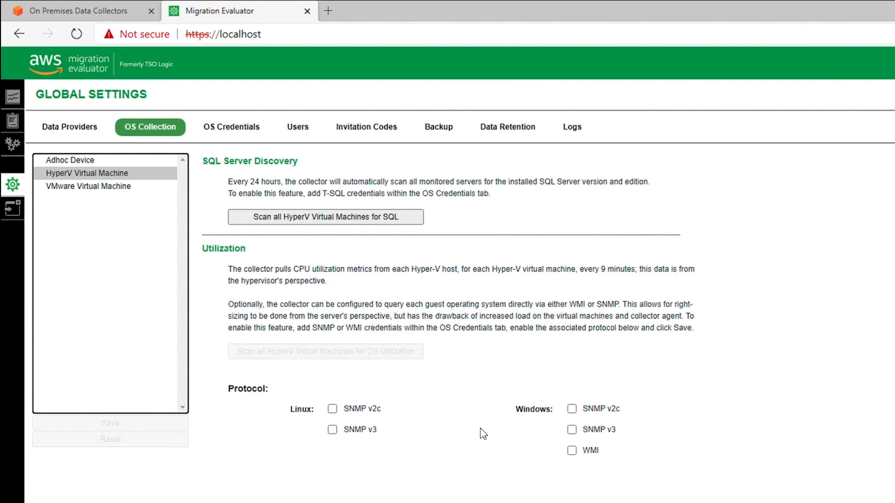
{"action": "left_click", "coordinate": [572, 451]}
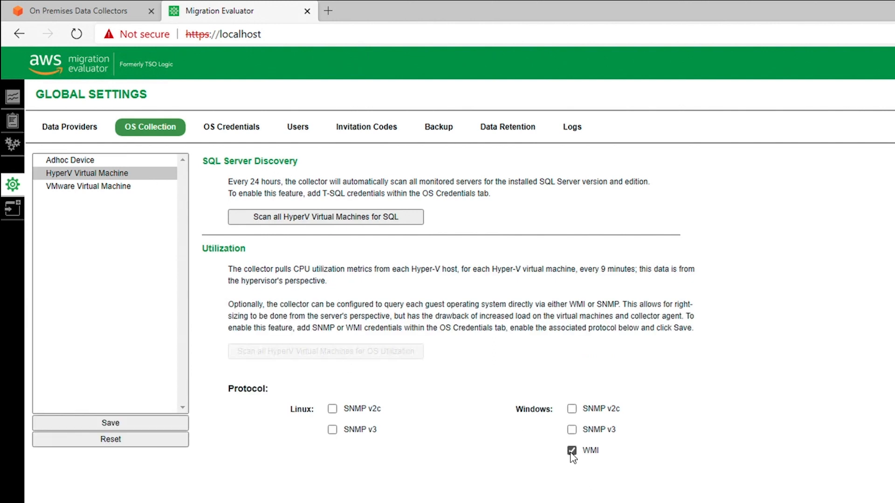
{"action": "left_click", "coordinate": [132, 425]}
Enable Linux SNMP v2c and Windows WMI for VMware virtual machines and save.
{"action": "left_click", "coordinate": [122, 192]}
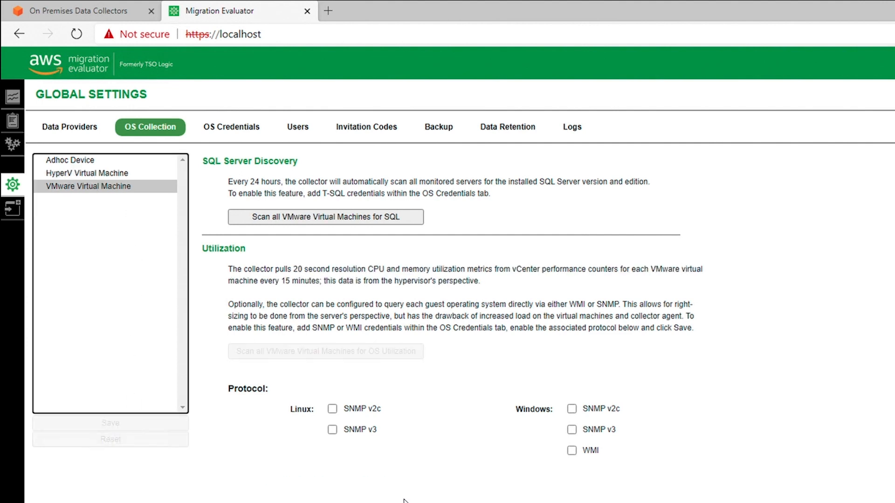
{"action": "left_click", "coordinate": [332, 409]}
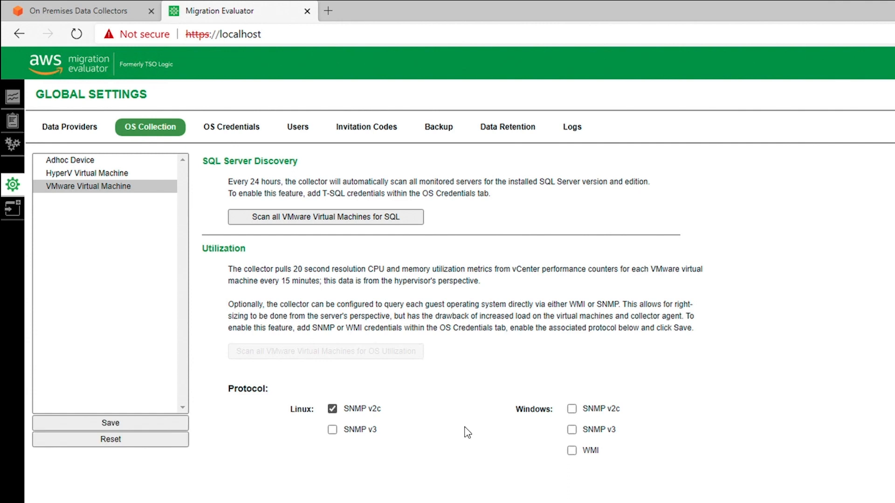
{"action": "left_click", "coordinate": [571, 451]}
{"action": "left_click", "coordinate": [173, 425]}
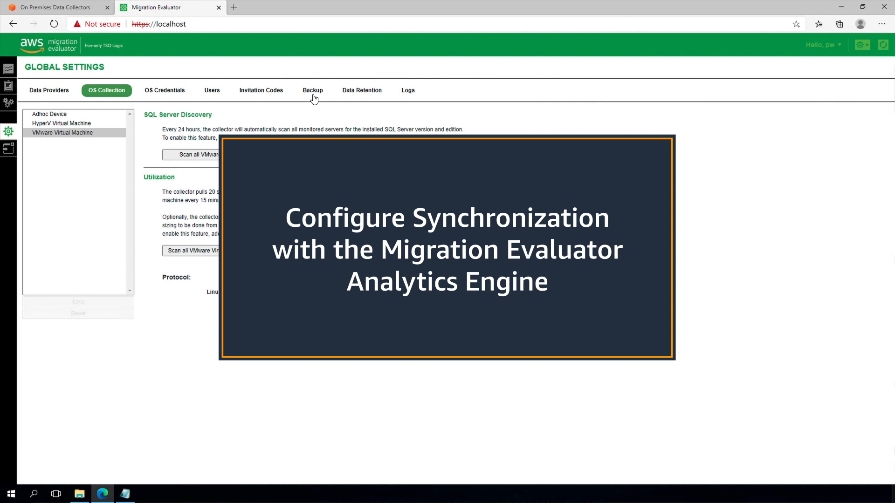
Save Amazon S3 sync in US East (Virginia) with S3 URI and access keys, then back up now.
{"action": "left_click", "coordinate": [313, 91]}
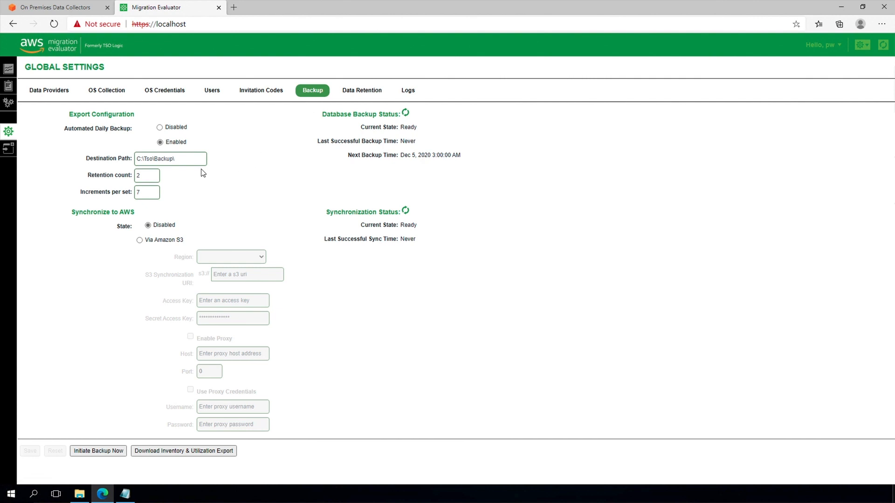
{"action": "left_click", "coordinate": [139, 241]}
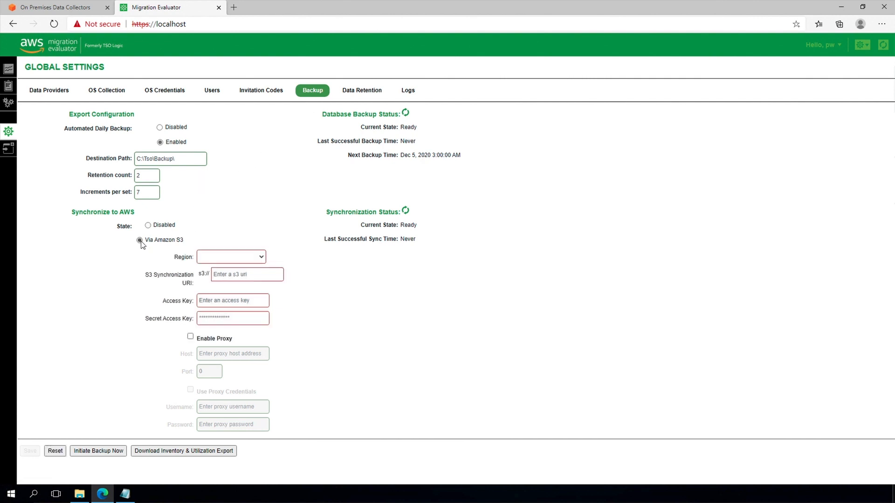
{"action": "left_click", "coordinate": [260, 258]}
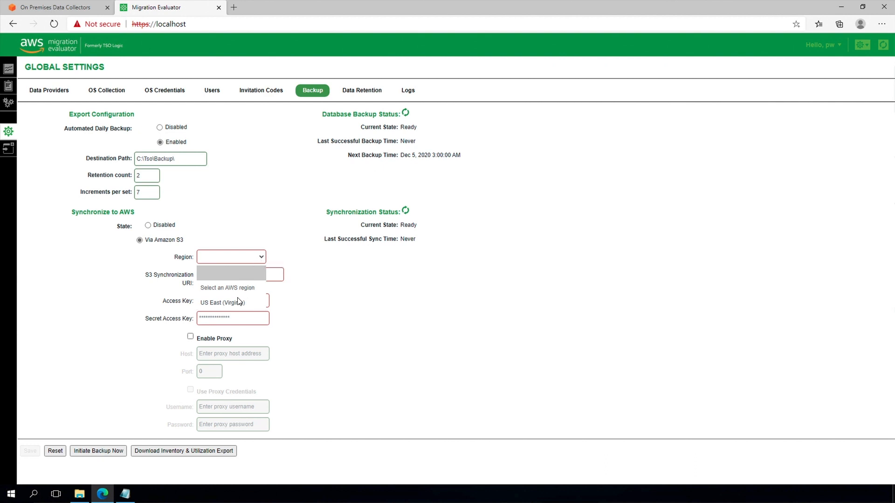
{"action": "left_click", "coordinate": [236, 303]}
{"action": "left_click", "coordinate": [260, 276]}
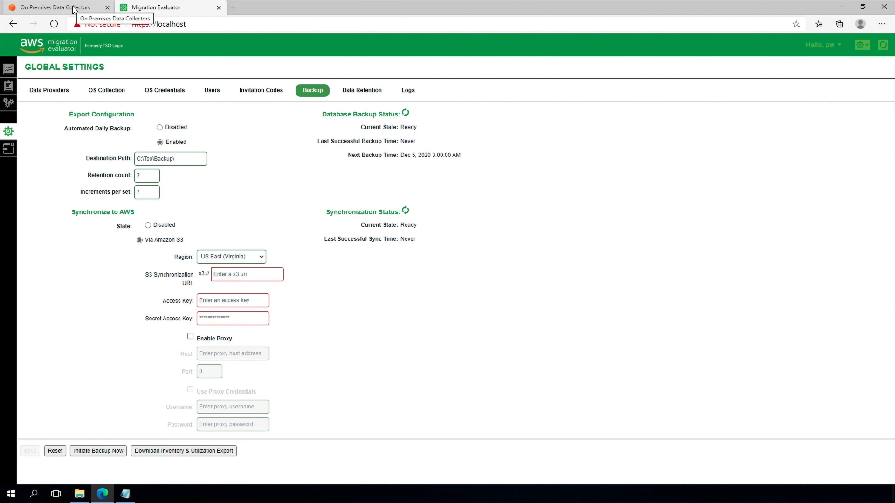
{"action": "left_click", "coordinate": [30, 451]}
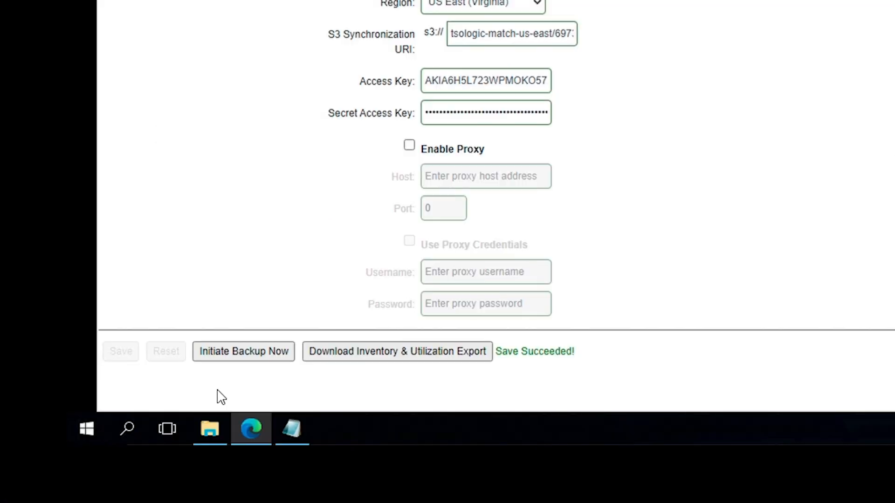
{"action": "left_click", "coordinate": [98, 453]}
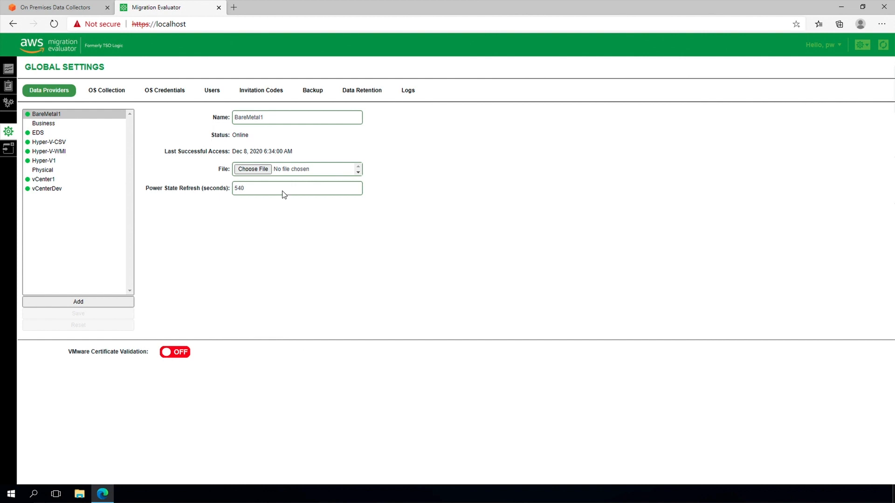
Export inventory and utilization data for 04–08 Dec 2020 and open the downloaded xlsx workbook.
{"action": "left_click", "coordinate": [313, 93]}
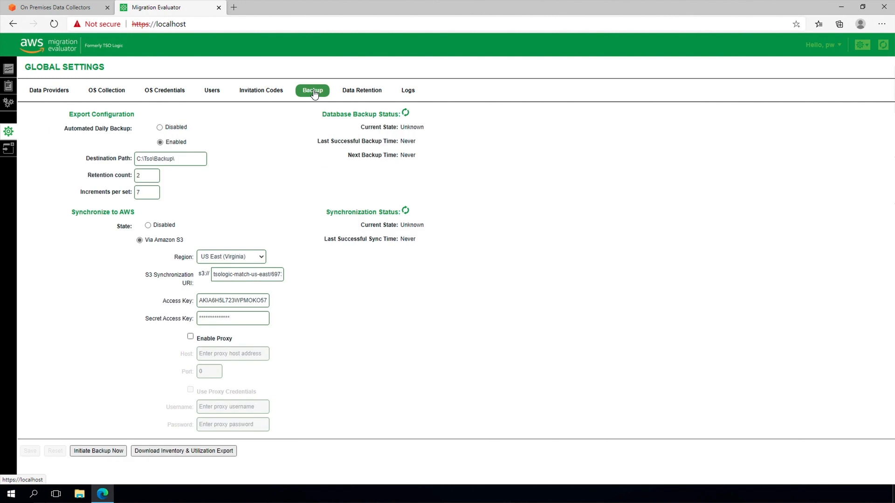
{"action": "left_click", "coordinate": [224, 453]}
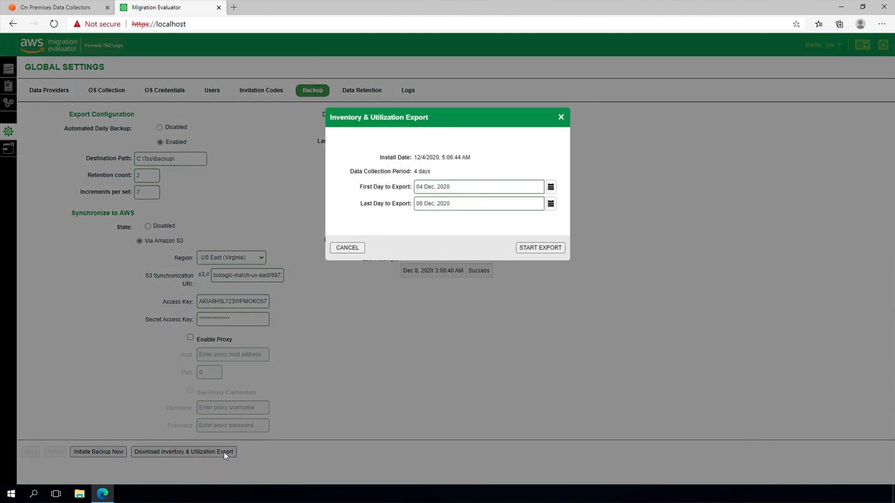
{"action": "left_click", "coordinate": [541, 249]}
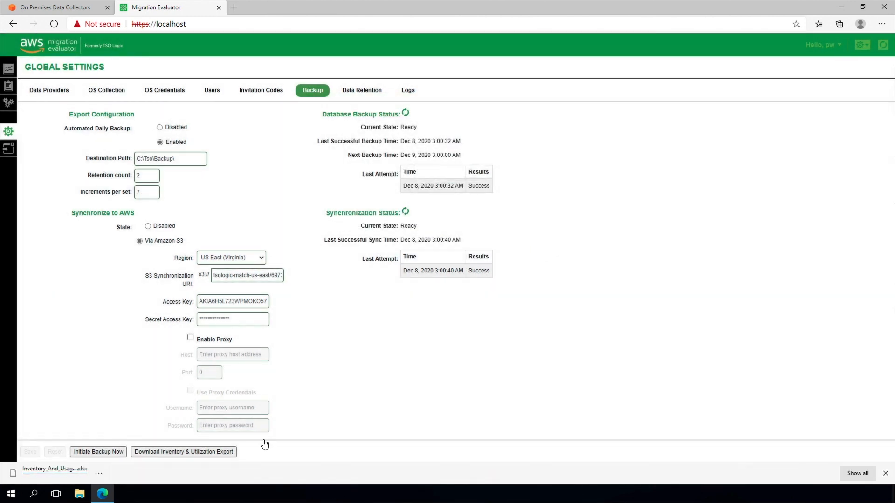
{"action": "left_click", "coordinate": [65, 470]}
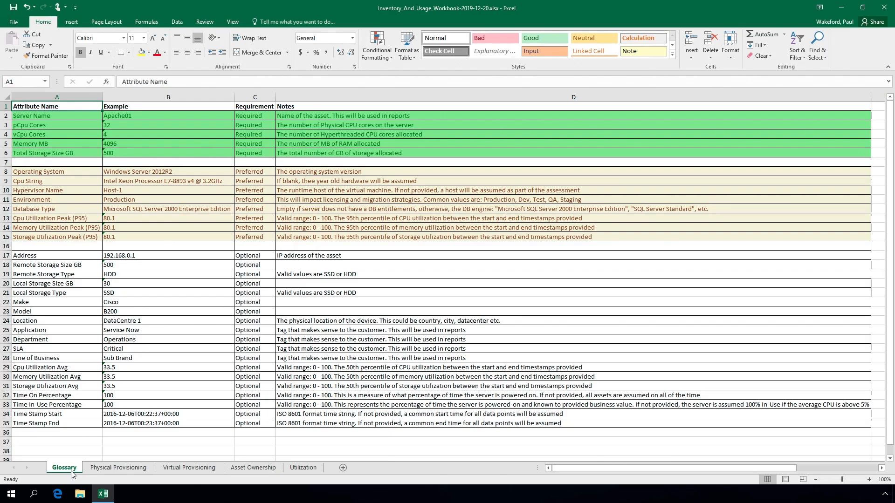
On Physical Provisioning, enter 8 pCpu cores for Bare_00076 and Bare_00096 (B6, B7).
{"action": "left_click", "coordinate": [108, 468]}
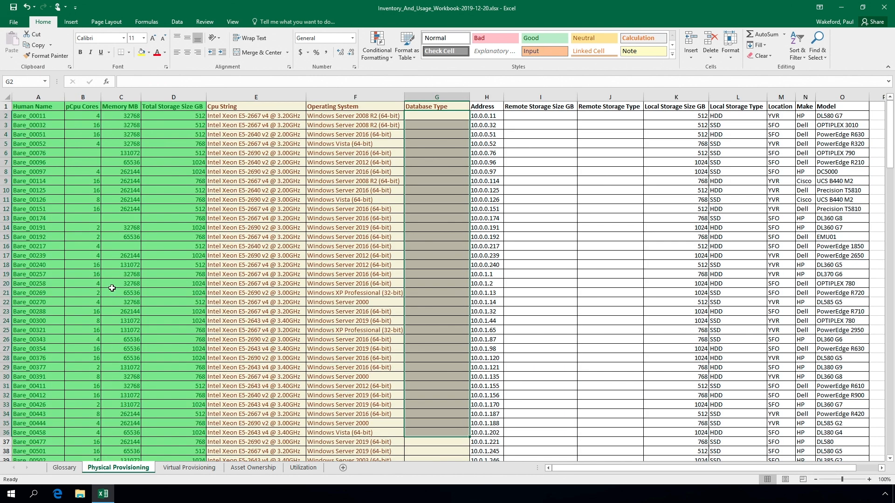
{"action": "left_click", "coordinate": [89, 151]}
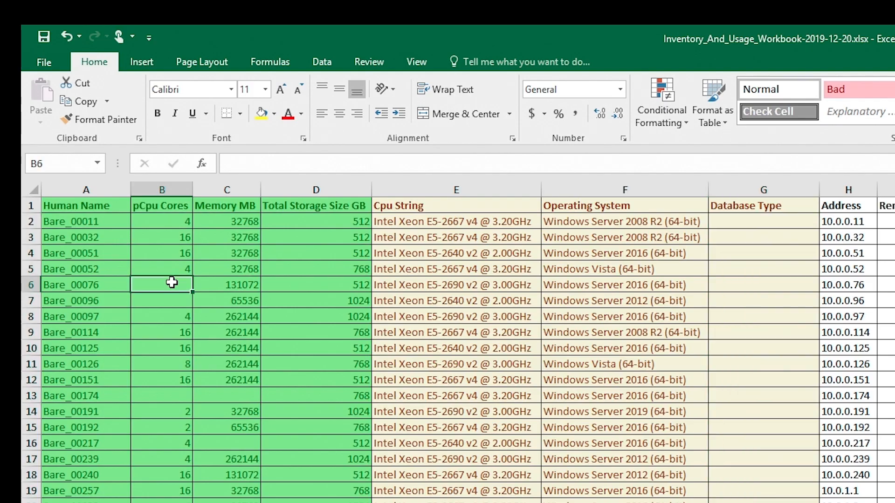
{"action": "type", "text": "8"}
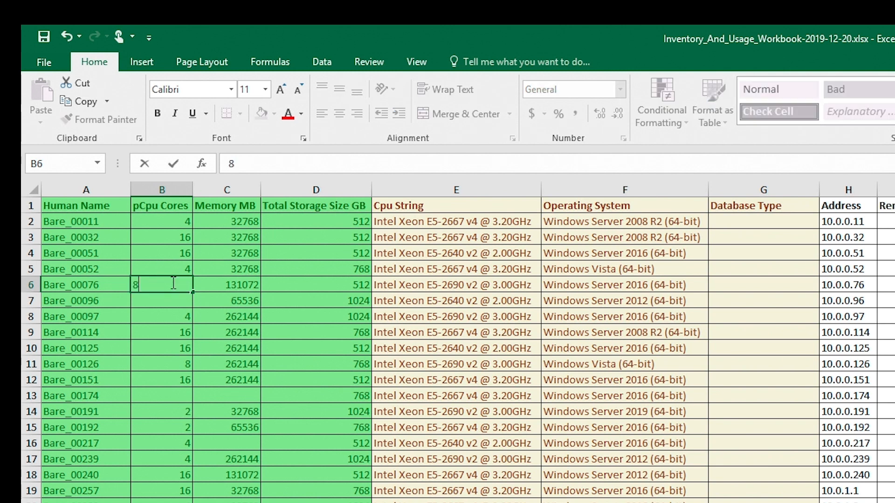
{"action": "key", "text": "Return"}
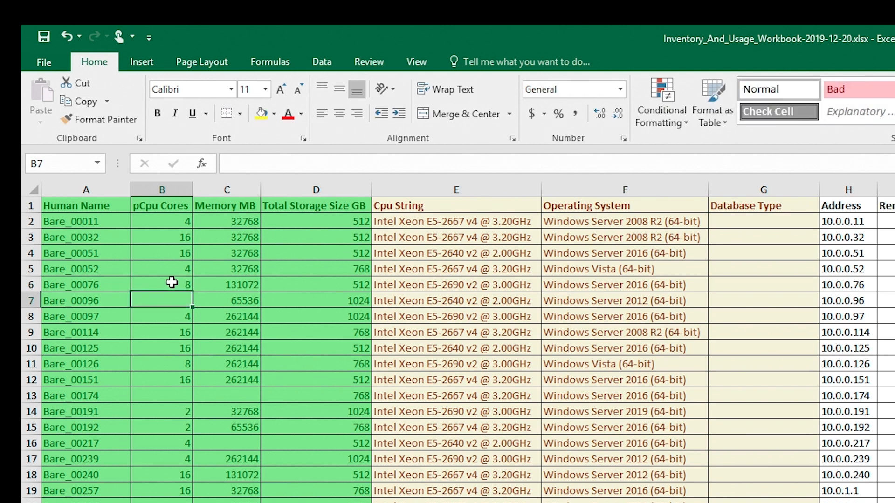
{"action": "type", "text": "8"}
{"action": "key", "text": "Return"}
{"action": "key", "text": "Down"}
{"action": "key", "text": "Down"}
{"action": "key", "text": "Down"}
{"action": "key", "text": "Down"}
{"action": "key", "text": "Down"}
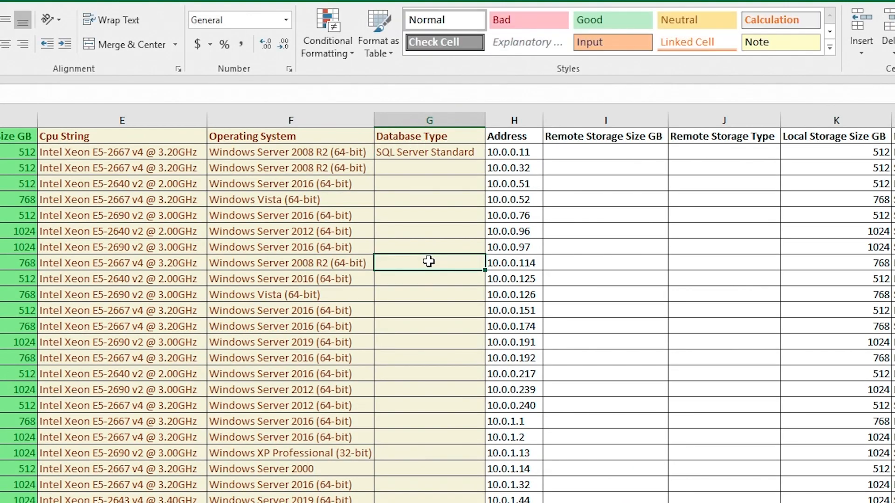
Set Database Type to SQL Server Enterprise in G9 and G17:G19.
{"action": "type", "text": "SQL Serve"}
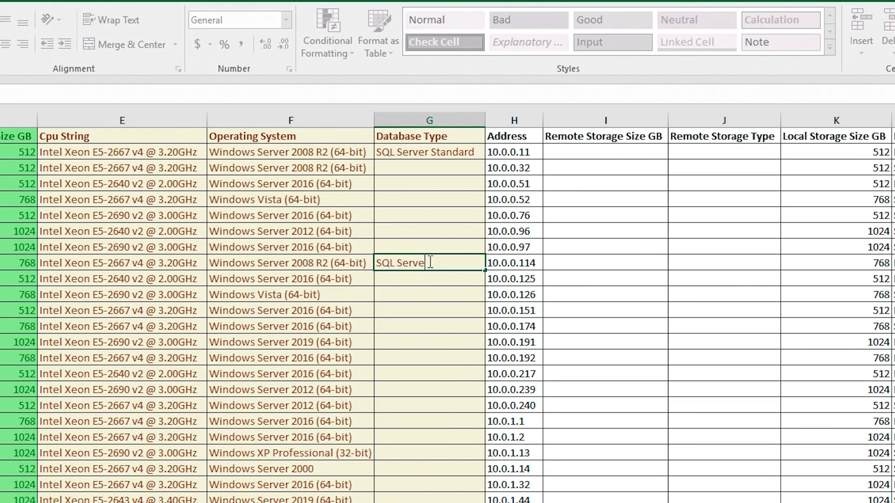
{"action": "type", "text": "r Enterprise"}
{"action": "key", "text": "ctrl+Return"}
{"action": "key", "text": "ctrl+c"}
{"action": "left_click_drag", "start_coordinate": [419, 405], "coordinate": [419, 439]}
{"action": "key", "text": "ctrl+v"}
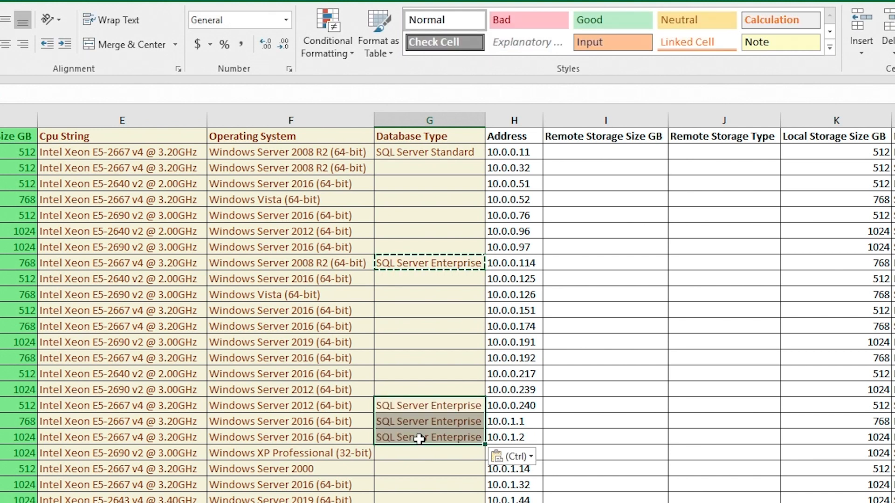
{"action": "left_click", "coordinate": [256, 467]}
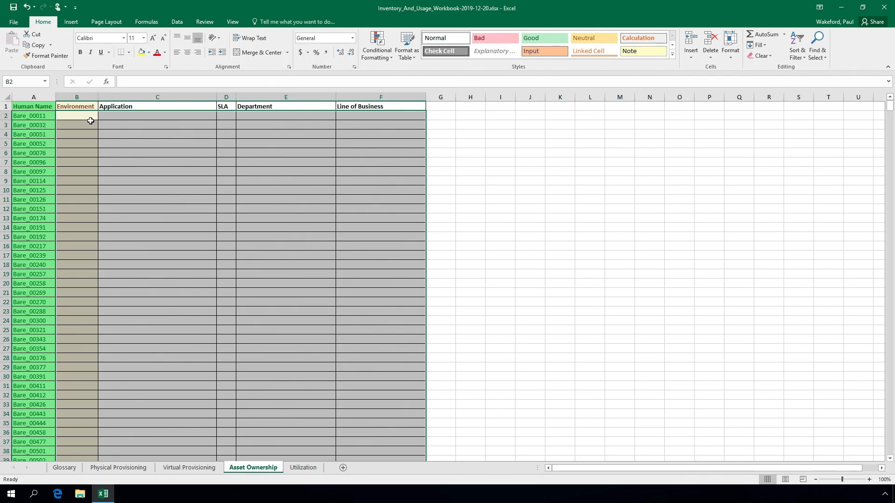
Set the Environment to Production for B2 through B21 on Asset Ownership.
{"action": "left_click", "coordinate": [89, 120]}
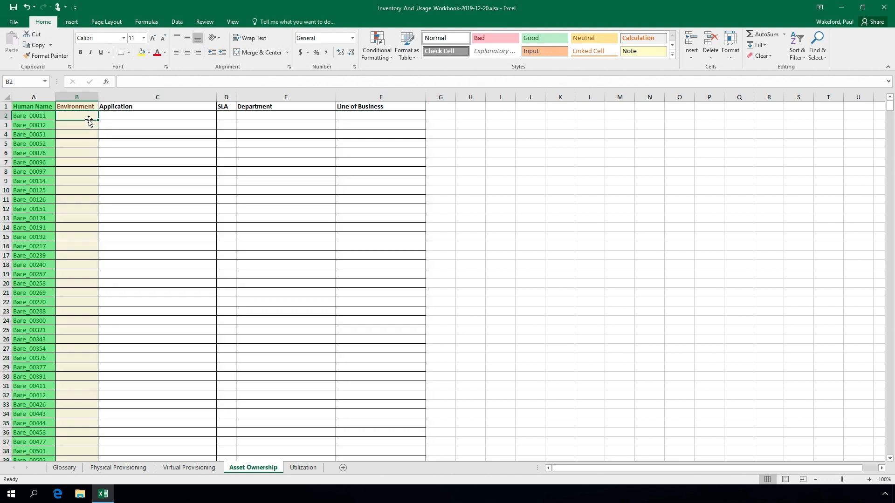
{"action": "type", "text": "Production"}
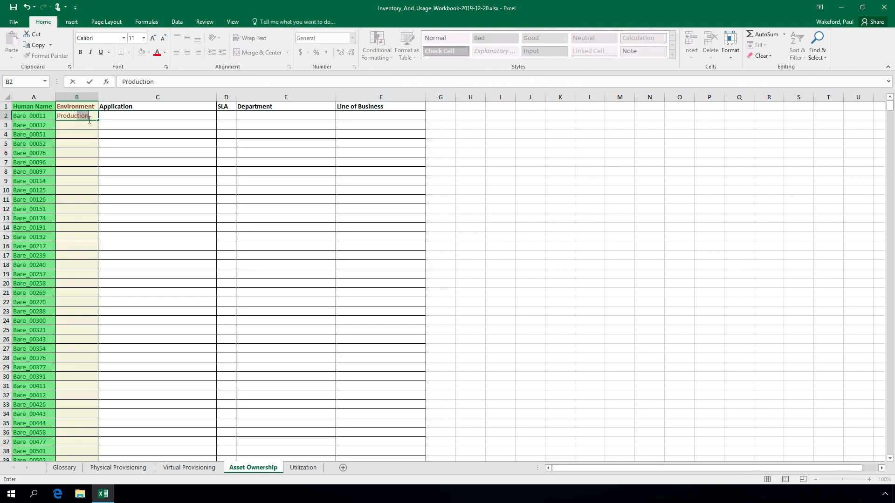
{"action": "key", "text": "ctrl+Return"}
{"action": "left_click_drag", "start_coordinate": [90, 190], "coordinate": [91, 301]}
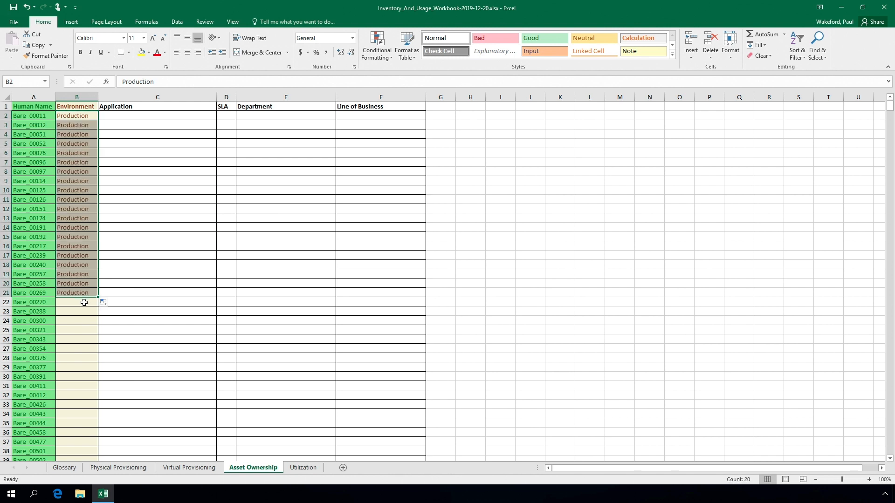
Set the Environment to UAT for B22 through B27.
{"action": "left_click", "coordinate": [84, 302]}
{"action": "type", "text": "UAT"}
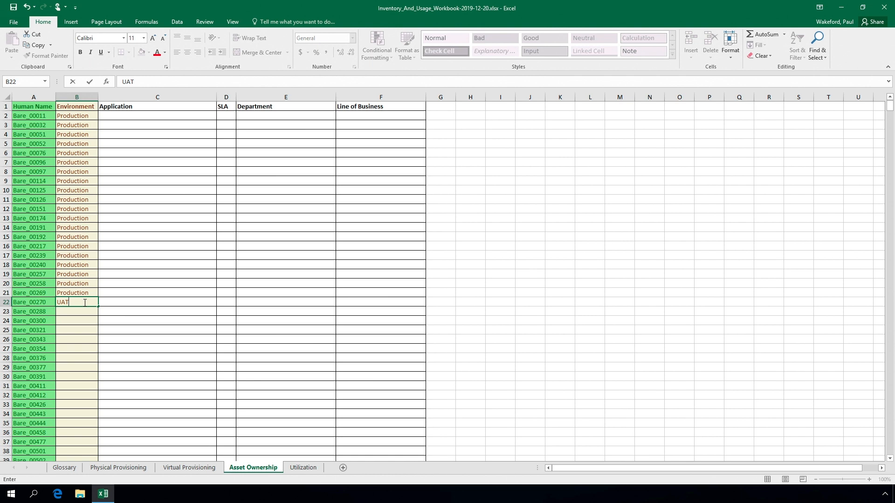
{"action": "key", "text": "ctrl+Return"}
{"action": "left_click_drag", "start_coordinate": [98, 306], "coordinate": [90, 349]}
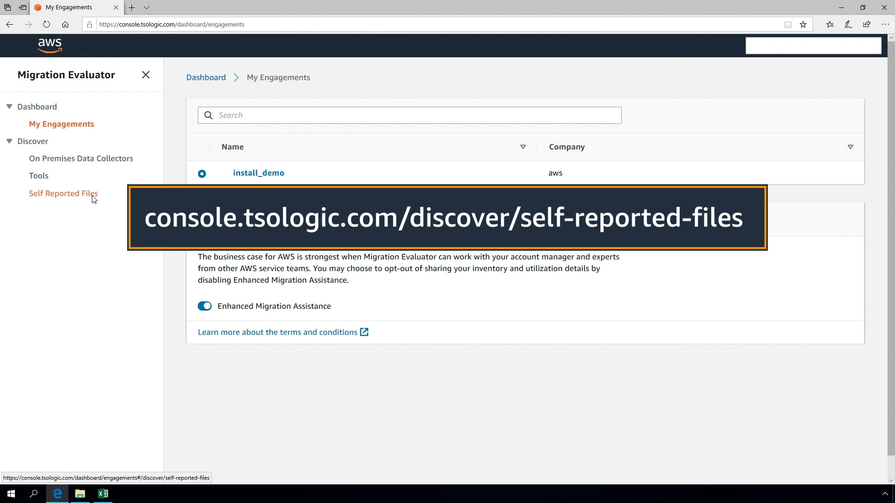
Upload Inventory_And_Usage_Workbook-2019-12-20.xlsx under Self Reported Files for install_demo.
{"action": "left_click", "coordinate": [94, 200]}
{"action": "left_click", "coordinate": [791, 225]}
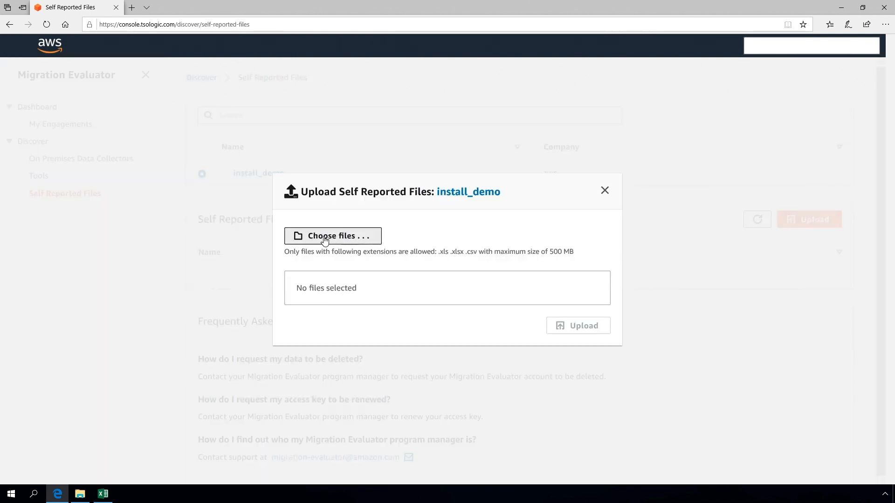
{"action": "left_click", "coordinate": [325, 239]}
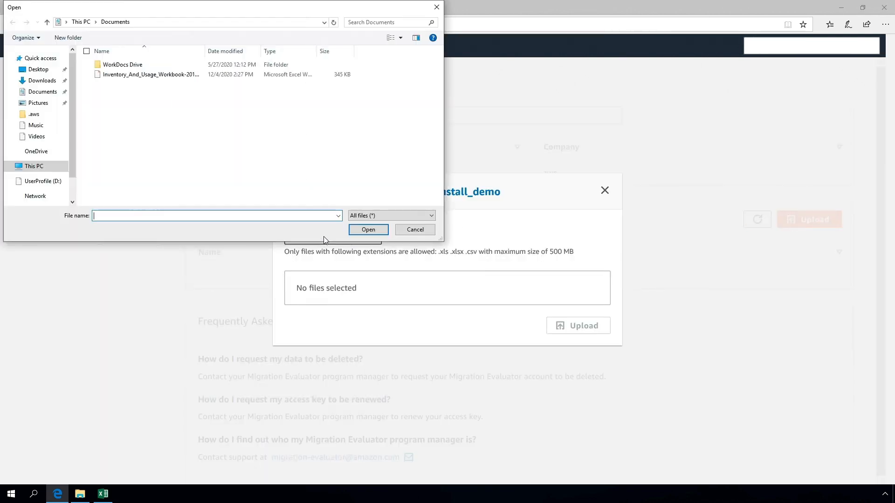
{"action": "left_click", "coordinate": [157, 78]}
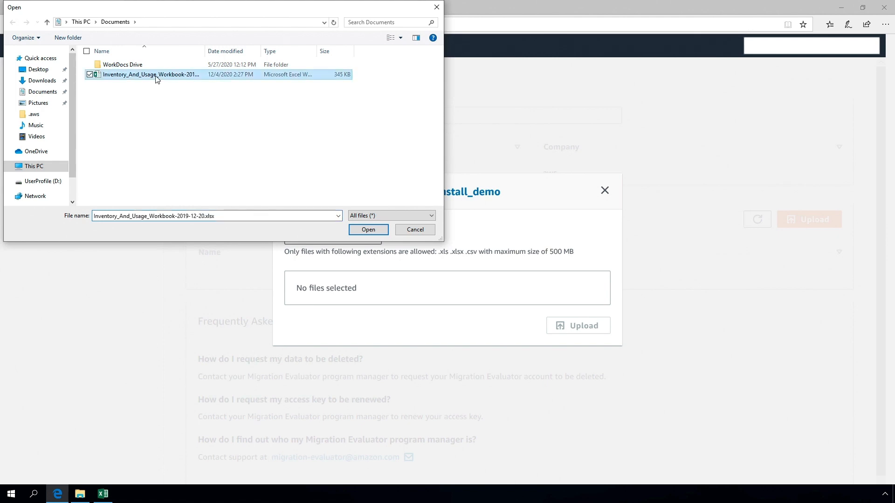
{"action": "left_click", "coordinate": [367, 230]}
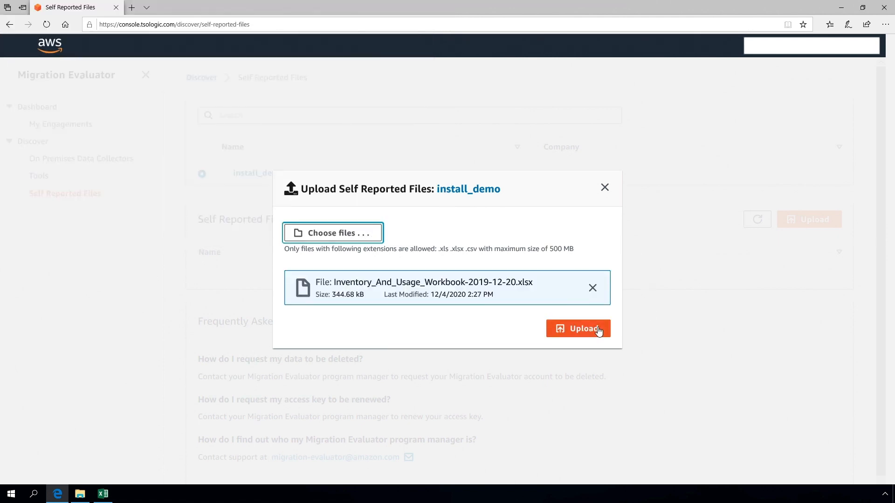
{"action": "left_click", "coordinate": [598, 331]}
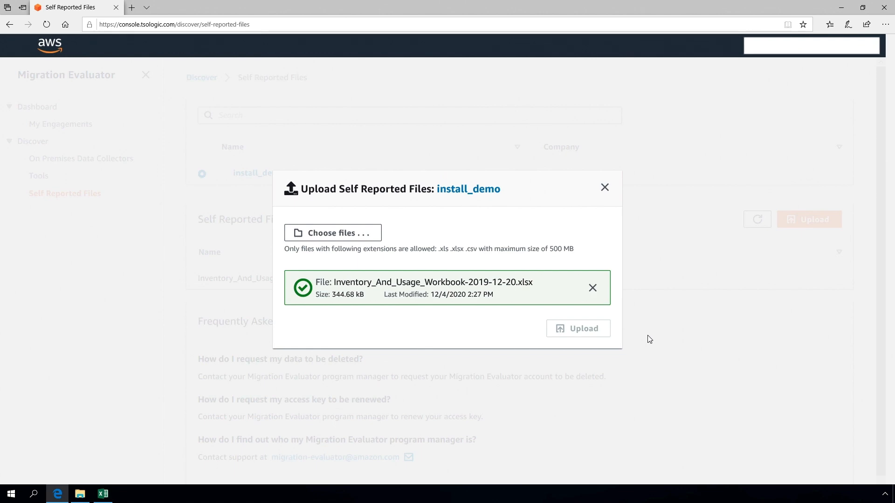